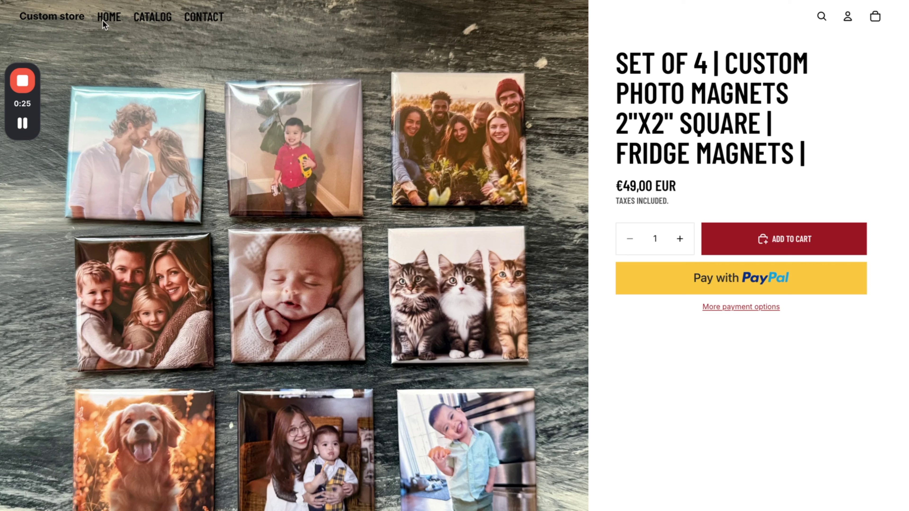
- Switch to the Uploadly app, start the guide for a first field, and name the field "Upload 1"
{"action": "key", "text": "ctrl+Tab"}
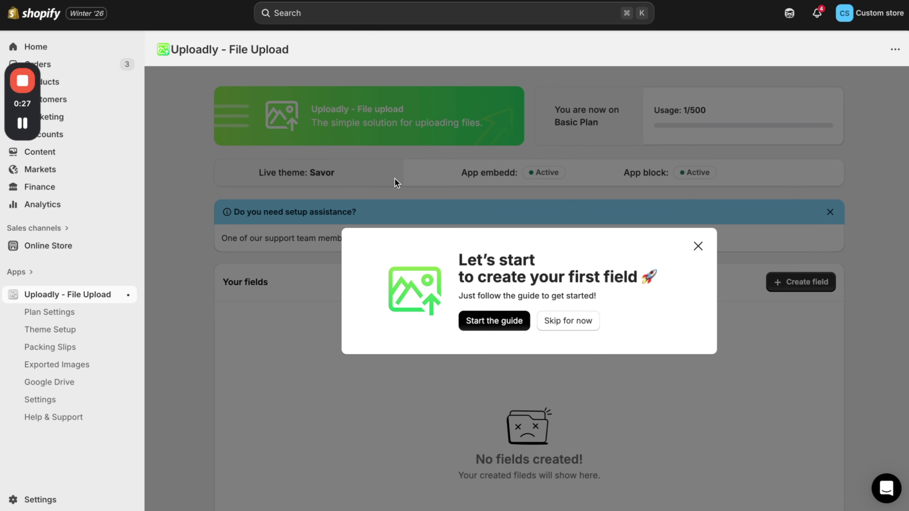
{"action": "left_click", "coordinate": [489, 328]}
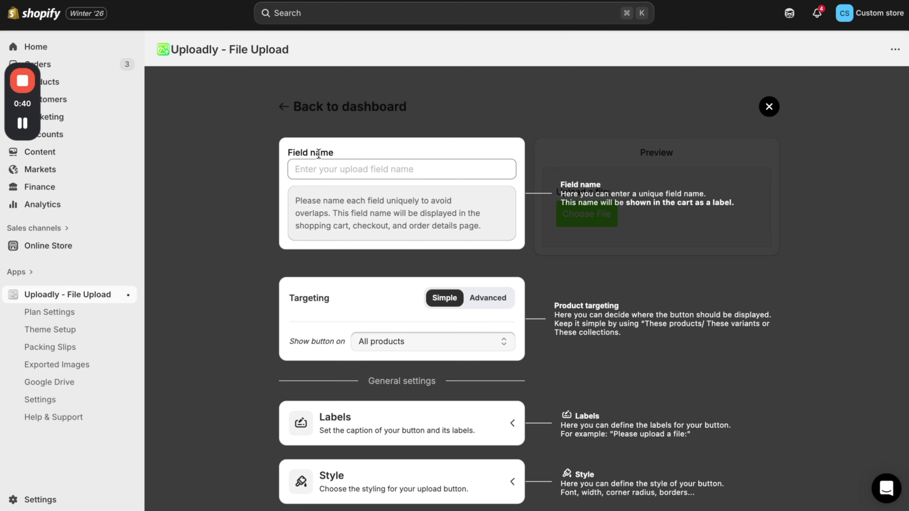
{"action": "left_click", "coordinate": [345, 170]}
{"action": "type", "text": "Upload 1"}
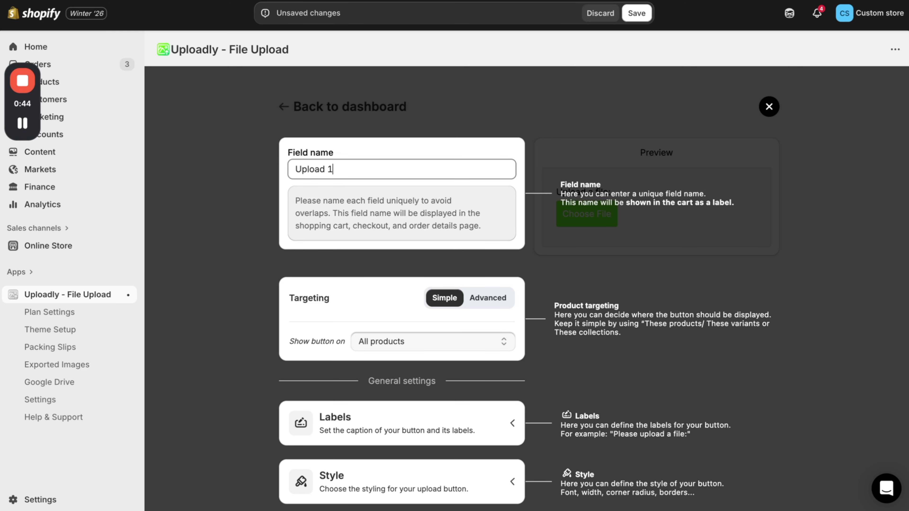
- Target the upload button at specific products, choosing the "SET OF 4 | Custom Photo Magnets 2"x2" square" product
{"action": "scroll", "coordinate": [380, 264], "scroll_direction": "down", "scroll_amount": 2}
{"action": "left_click", "coordinate": [385, 276]}
{"action": "left_click", "coordinate": [416, 298]}
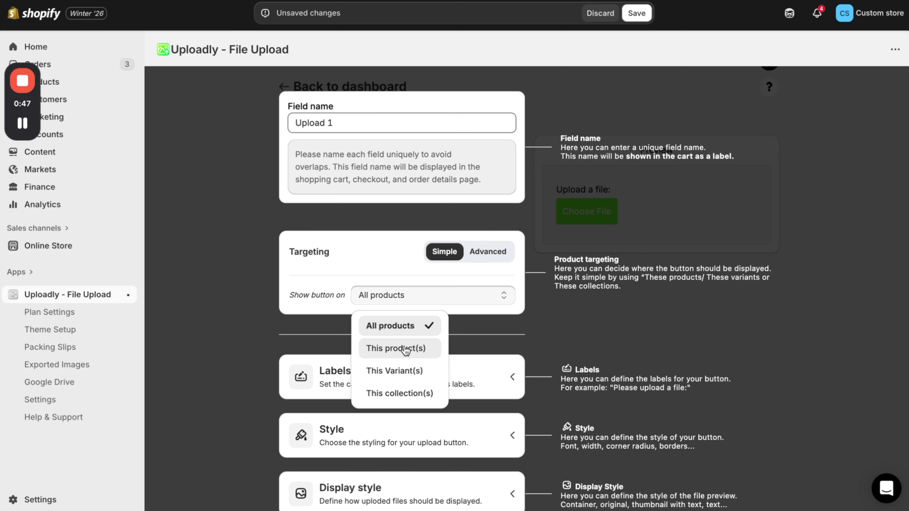
{"action": "left_click", "coordinate": [406, 349]}
{"action": "left_click", "coordinate": [362, 322]}
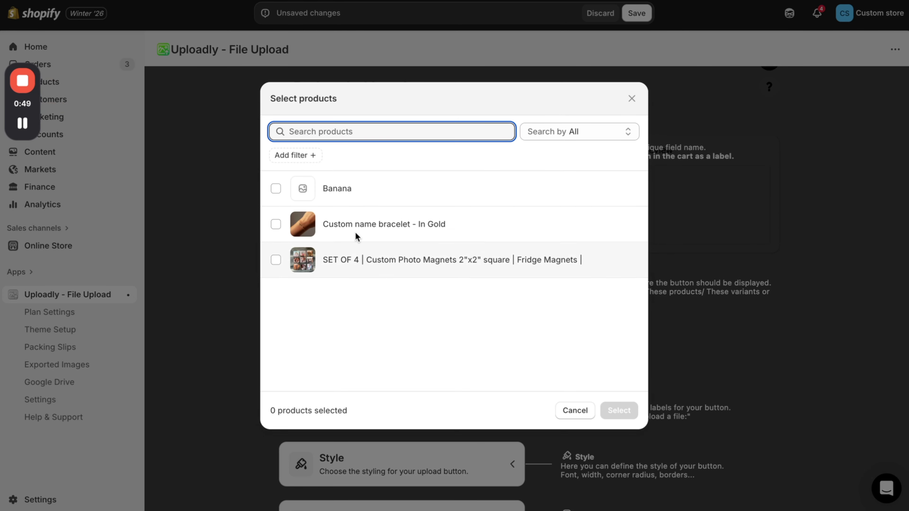
{"action": "left_click", "coordinate": [275, 260]}
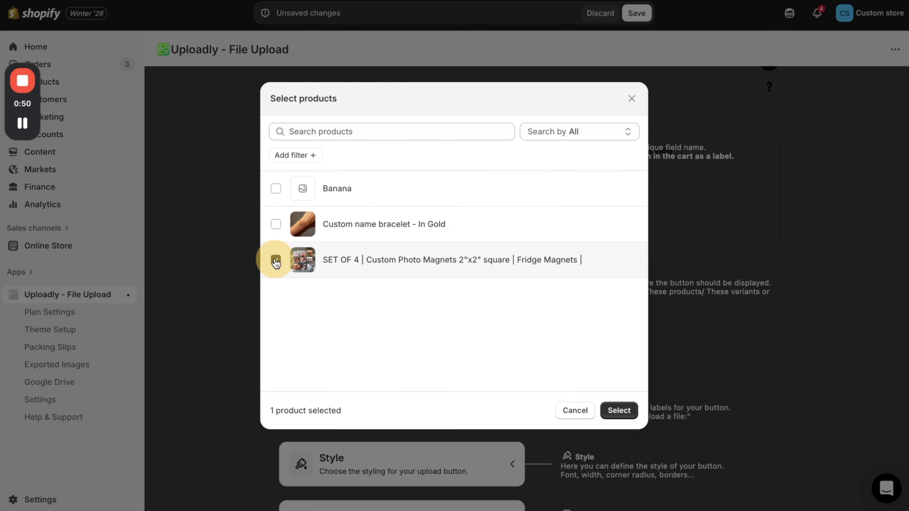
{"action": "left_click", "coordinate": [625, 411]}
- Change the button heading label to "Upload an image" and close the guide overlay
{"action": "scroll", "coordinate": [542, 366], "scroll_direction": "down", "scroll_amount": 4}
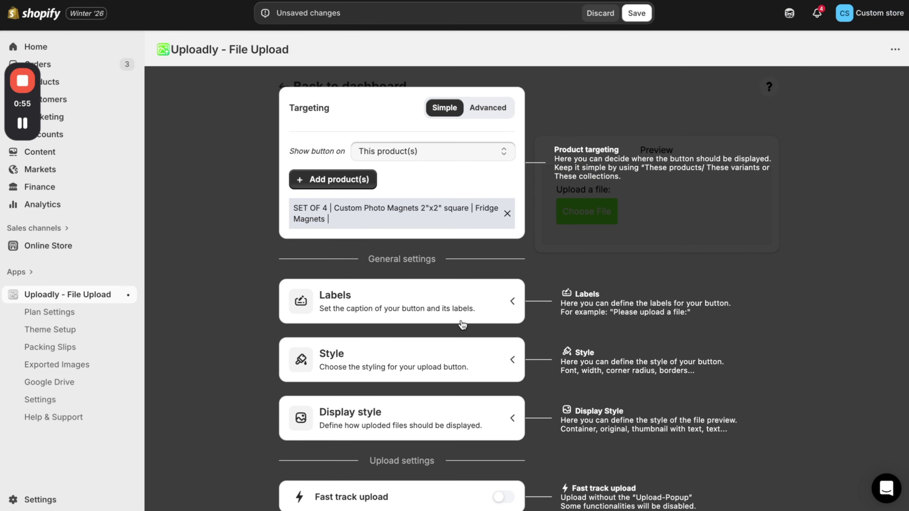
{"action": "left_click", "coordinate": [512, 301]}
{"action": "scroll", "coordinate": [377, 358], "scroll_direction": "down", "scroll_amount": 2}
{"action": "left_click", "coordinate": [361, 300]}
{"action": "left_click_drag", "start_coordinate": [361, 301], "coordinate": [288, 303]}
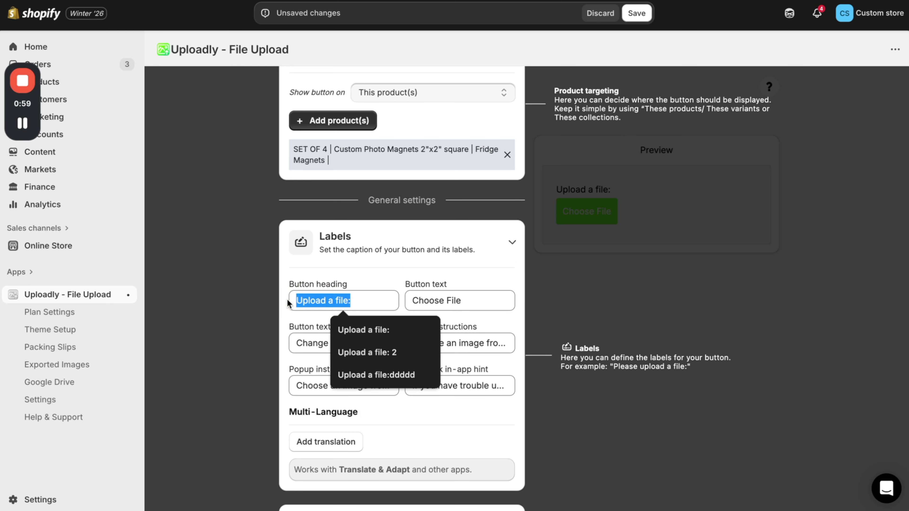
{"action": "type", "text": "Uppload an ima"}
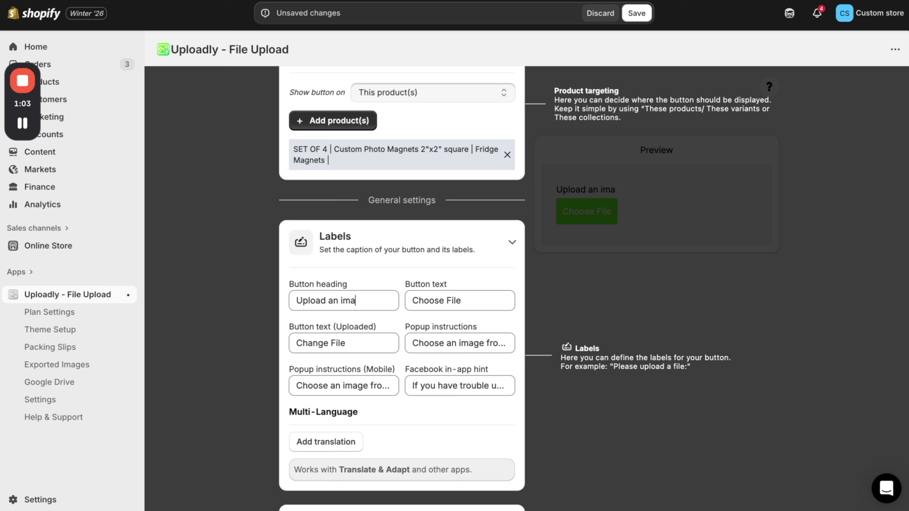
{"action": "type", "text": "ge"}
{"action": "left_click", "coordinate": [642, 272]}
{"action": "scroll", "coordinate": [641, 277], "scroll_direction": "up", "scroll_amount": 7}
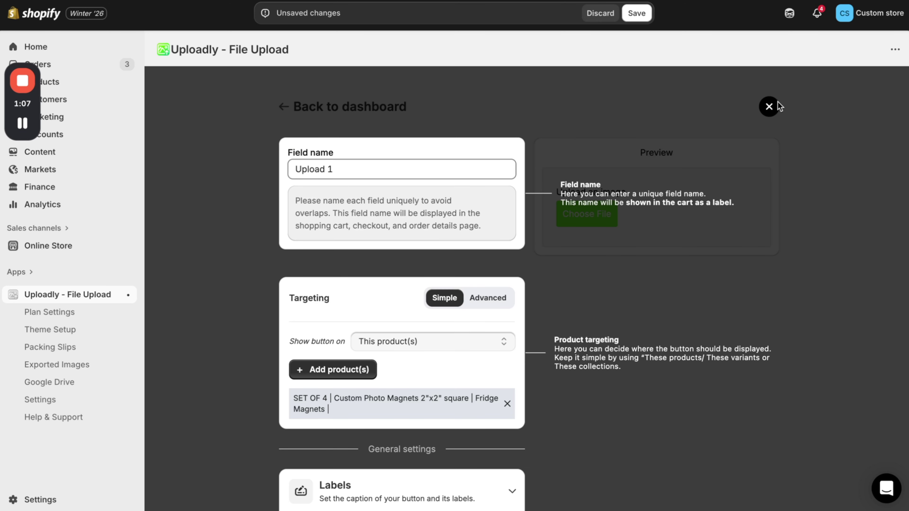
{"action": "left_click", "coordinate": [770, 106]}
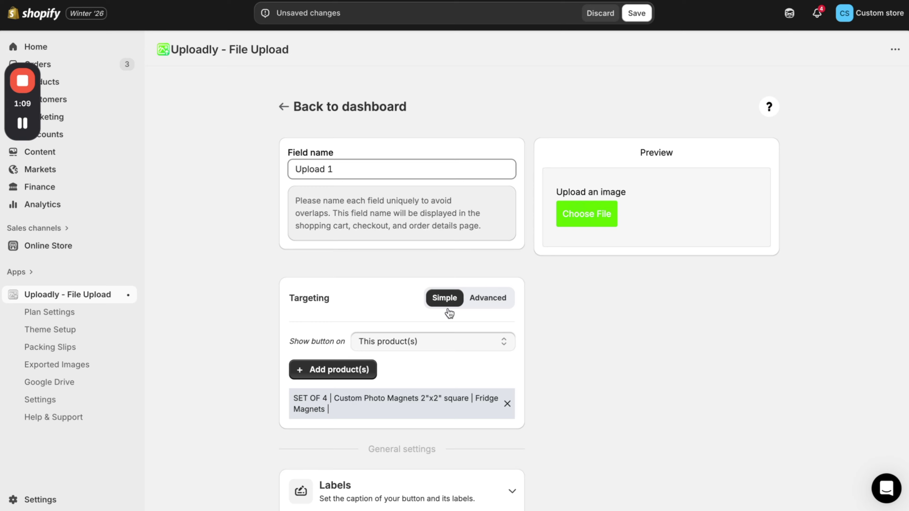
- Set the upload button's width to Full in its style settings
{"action": "scroll", "coordinate": [450, 313], "scroll_direction": "down", "scroll_amount": 12}
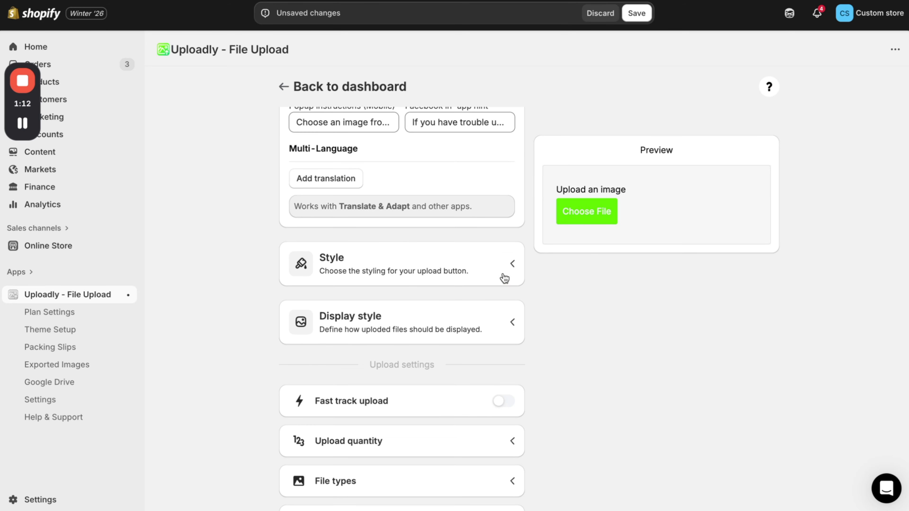
{"action": "left_click", "coordinate": [505, 278]}
{"action": "left_click", "coordinate": [491, 414]}
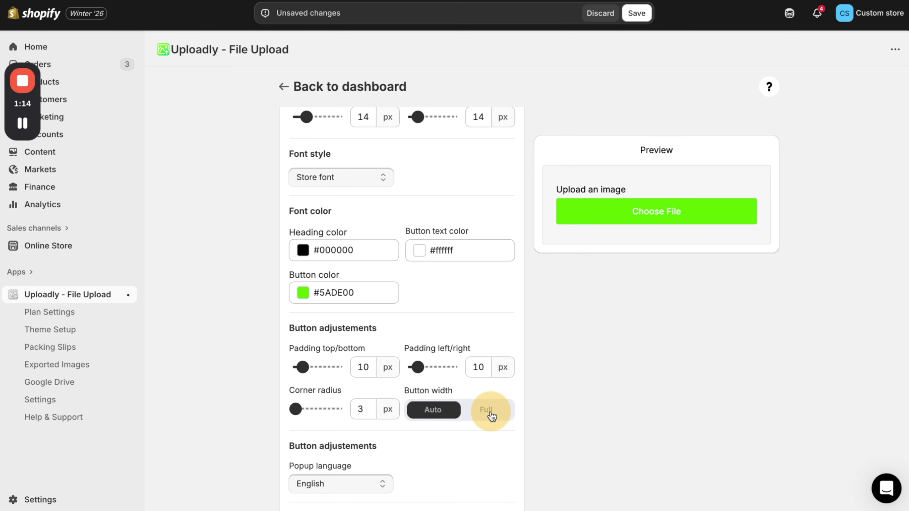
- Change the upload button's color to the bright red #ff3200
{"action": "left_click", "coordinate": [303, 292]}
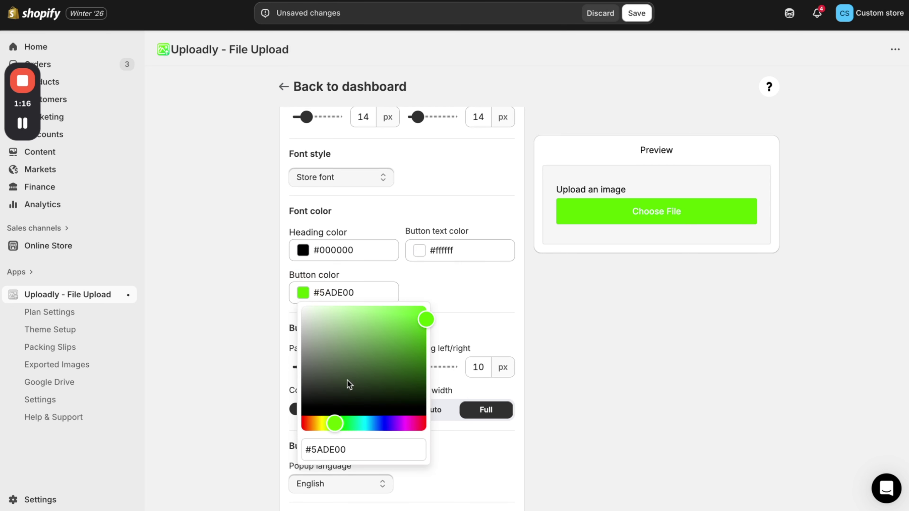
{"action": "left_click_drag", "start_coordinate": [336, 420], "coordinate": [305, 424]}
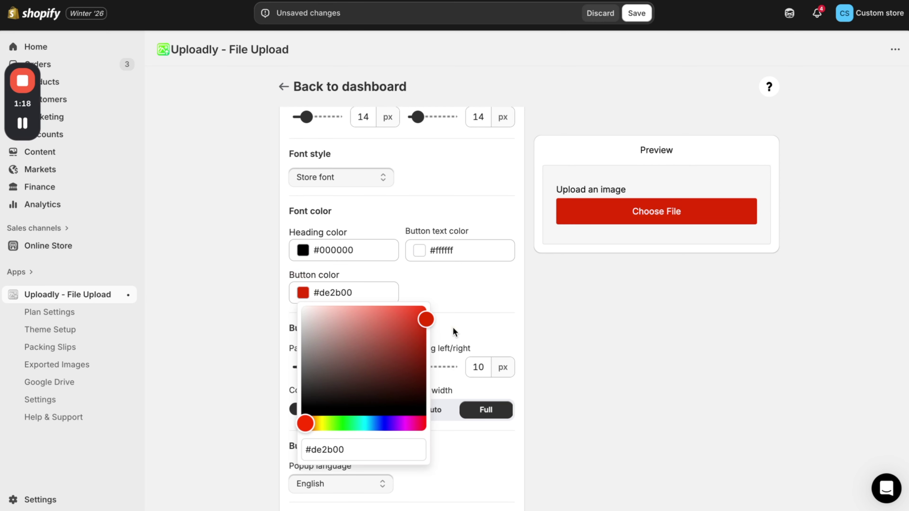
{"action": "left_click", "coordinate": [413, 321]}
{"action": "left_click_drag", "start_coordinate": [414, 323], "coordinate": [432, 304]}
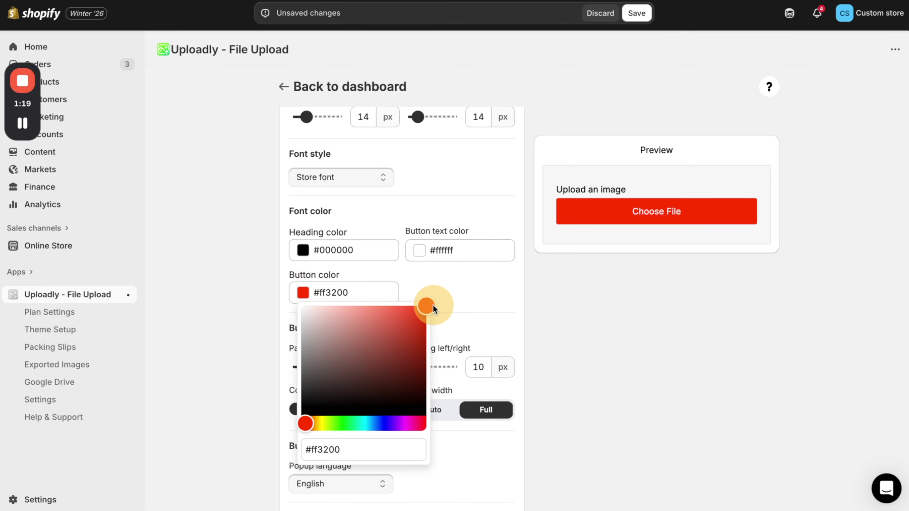
{"action": "left_click", "coordinate": [545, 321]}
- Review the available popup languages without changing the selected language
{"action": "scroll", "coordinate": [428, 344], "scroll_direction": "down", "scroll_amount": 2}
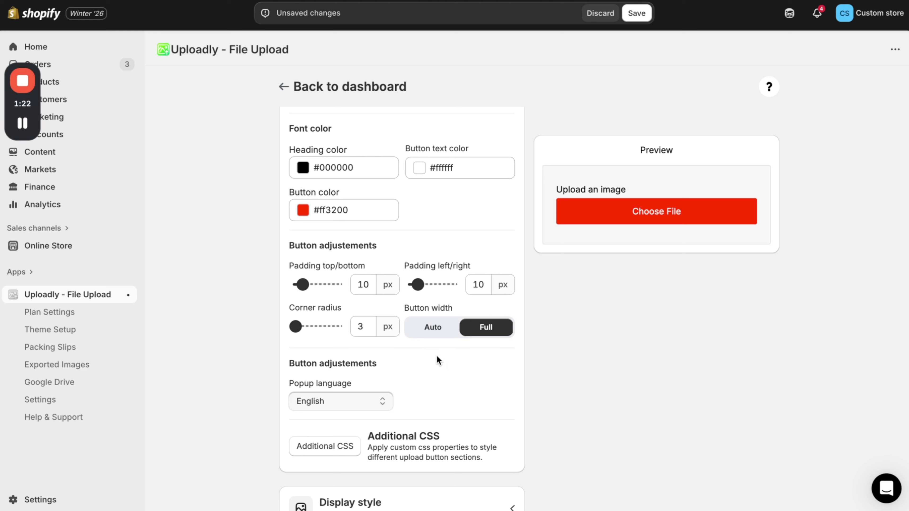
{"action": "scroll", "coordinate": [436, 359], "scroll_direction": "down", "scroll_amount": 2}
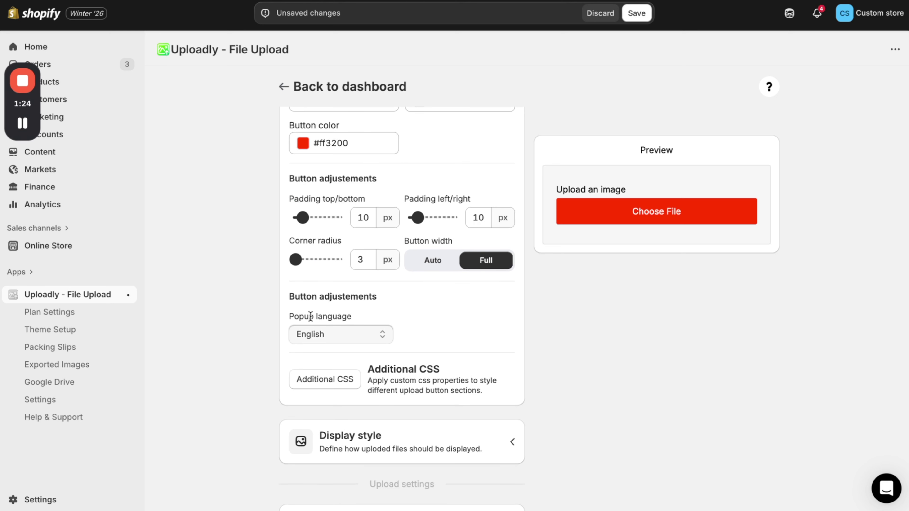
{"action": "left_click", "coordinate": [384, 337]}
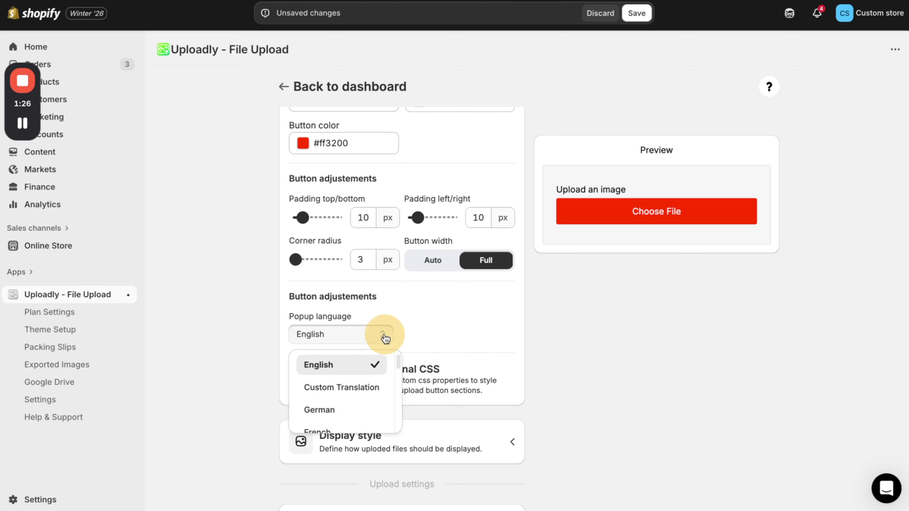
{"action": "left_click", "coordinate": [555, 329]}
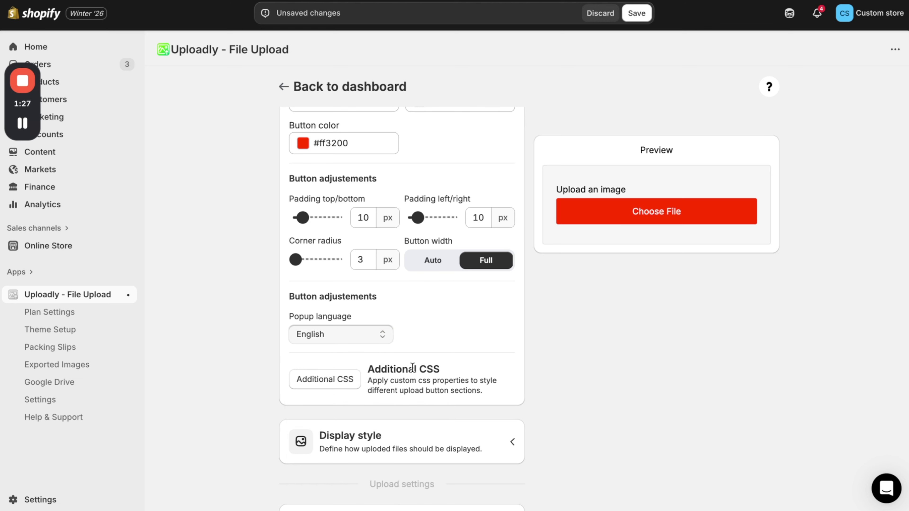
- Set the display style for uploaded images to Container
{"action": "scroll", "coordinate": [482, 334], "scroll_direction": "down", "scroll_amount": 10}
{"action": "scroll", "coordinate": [432, 193], "scroll_direction": "up", "scroll_amount": 2}
{"action": "scroll", "coordinate": [431, 193], "scroll_direction": "down", "scroll_amount": 2}
{"action": "scroll", "coordinate": [432, 193], "scroll_direction": "up", "scroll_amount": 4}
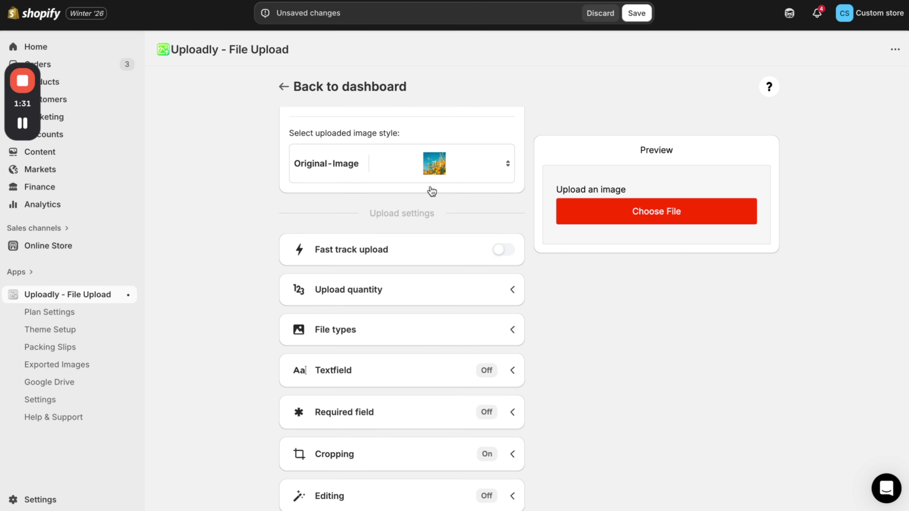
{"action": "left_click", "coordinate": [452, 179]}
{"action": "left_click", "coordinate": [345, 169]}
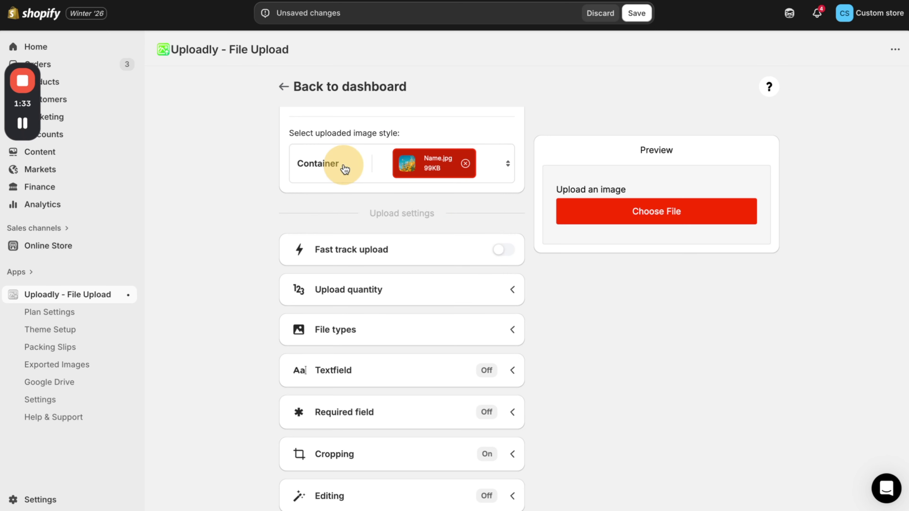
- Check the magnet product's title on the store page for its set quantity and return to the field settings
{"action": "scroll", "coordinate": [429, 285], "scroll_direction": "down", "scroll_amount": 3}
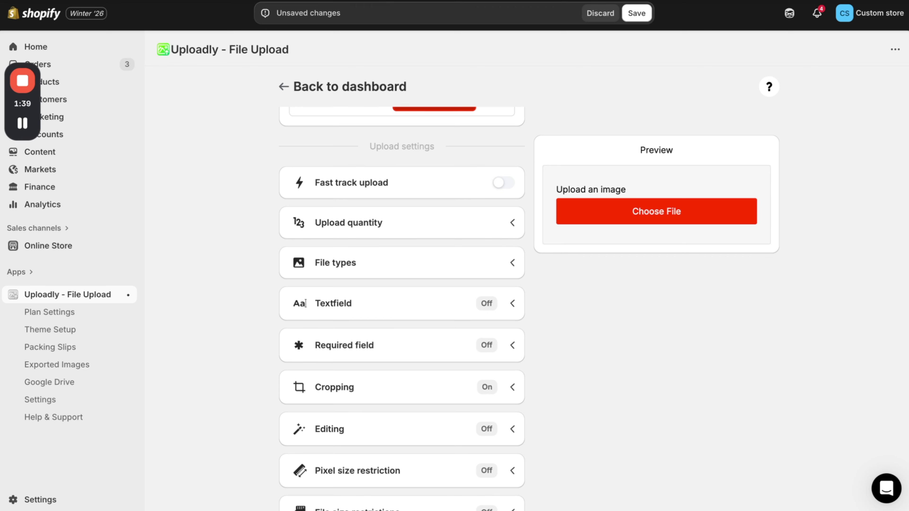
{"action": "left_click", "coordinate": [677, 1]}
{"action": "left_click_drag", "start_coordinate": [623, 62], "coordinate": [698, 50]}
{"action": "left_click", "coordinate": [683, 30]}
{"action": "key", "text": "ctrl+shift+Tab"}
- Set the upload quantity to a set number of files, with both minimum and maximum at 4
{"action": "left_click", "coordinate": [380, 223]}
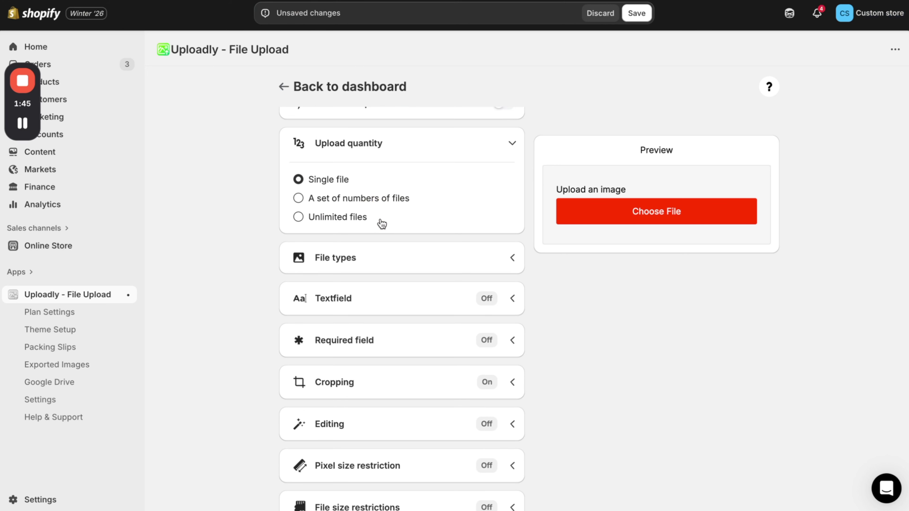
{"action": "left_click", "coordinate": [298, 198]}
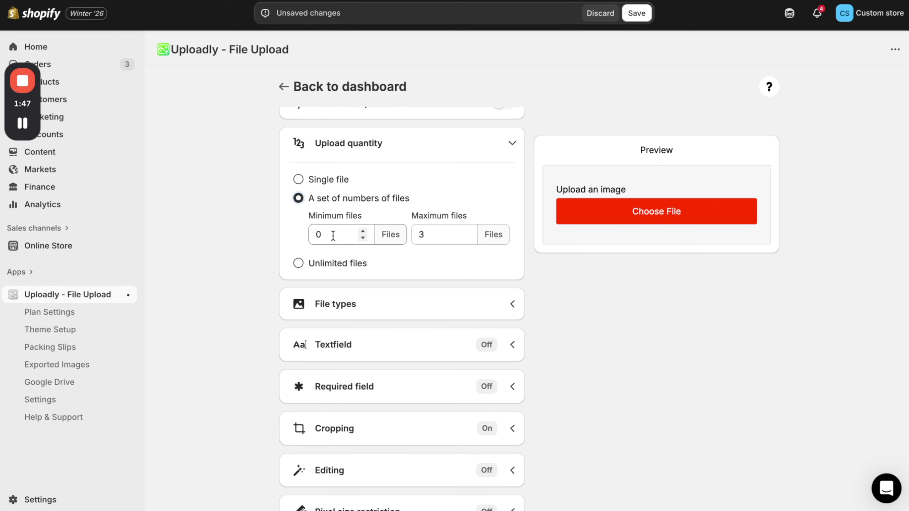
{"action": "left_click", "coordinate": [361, 231]}
{"action": "left_click", "coordinate": [361, 232]}
{"action": "left_click", "coordinate": [360, 232]}
{"action": "left_click", "coordinate": [466, 231]}
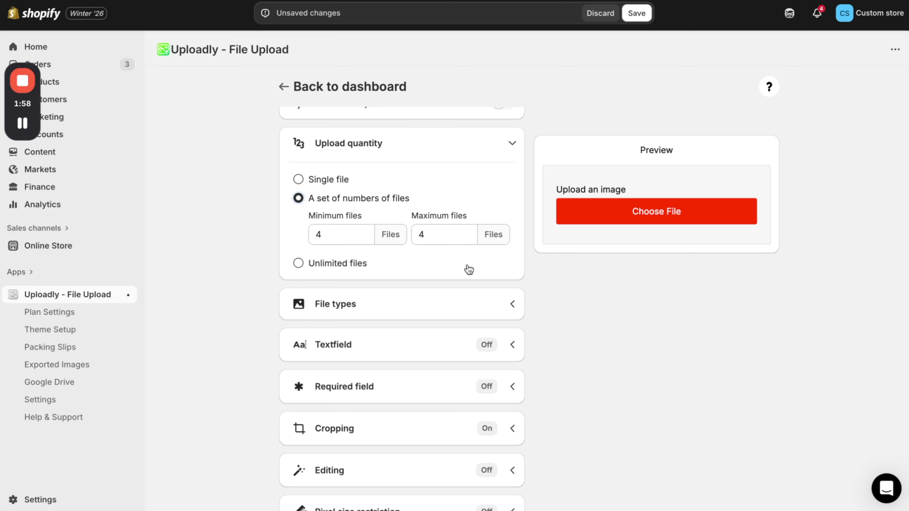
- Restrict the accepted file types to image files only and collapse that section
{"action": "scroll", "coordinate": [438, 343], "scroll_direction": "down", "scroll_amount": 2}
{"action": "left_click", "coordinate": [516, 225]}
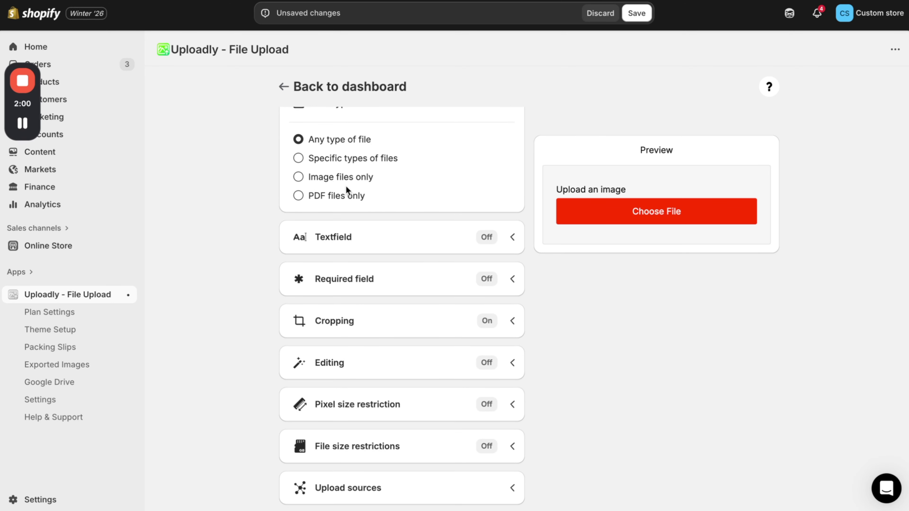
{"action": "left_click", "coordinate": [329, 179]}
{"action": "scroll", "coordinate": [324, 185], "scroll_direction": "up", "scroll_amount": 2}
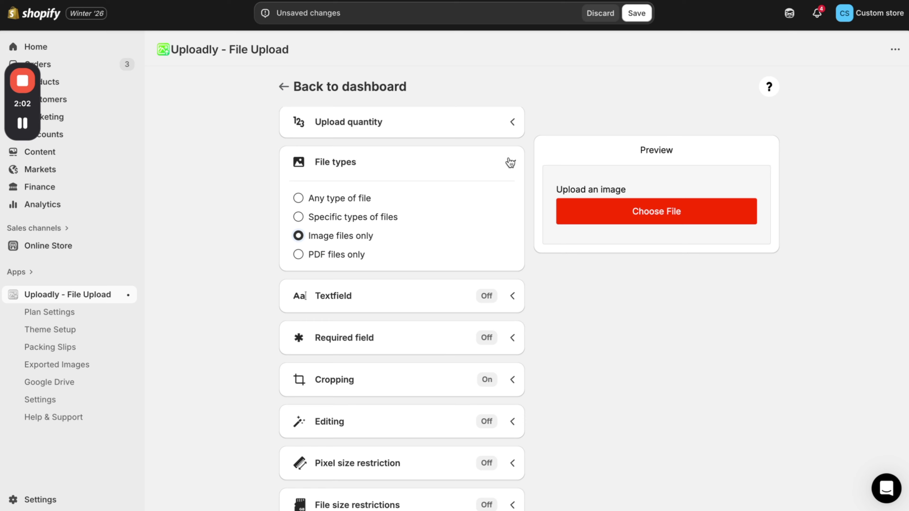
{"action": "left_click", "coordinate": [510, 166]}
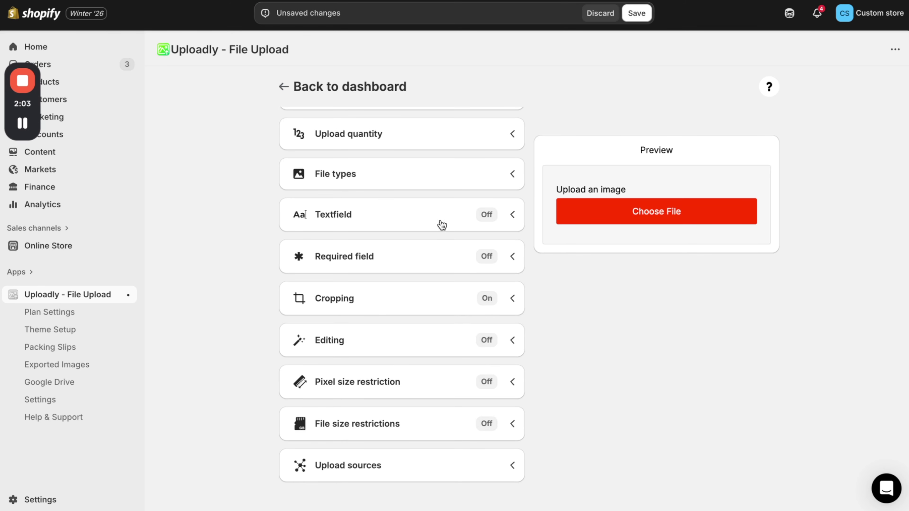
- Make the upload field required and collapse the required field settings
{"action": "left_click", "coordinate": [512, 257]}
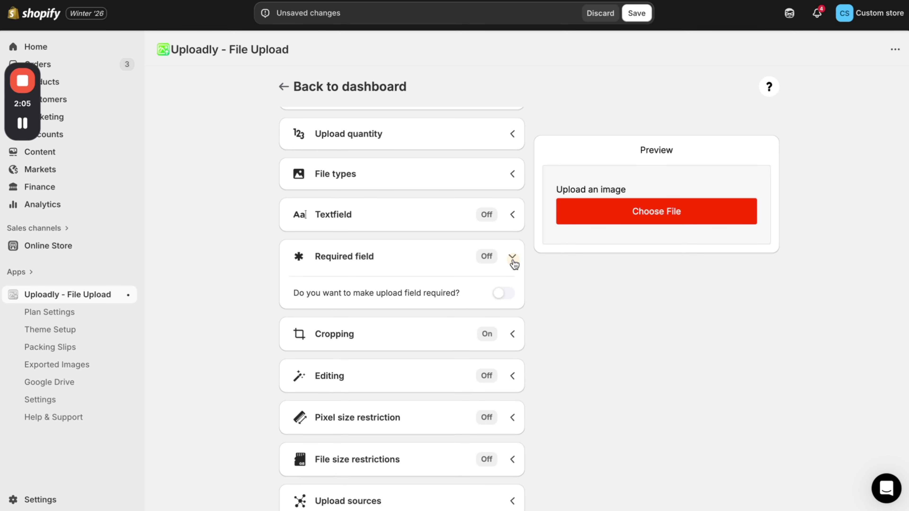
{"action": "left_click", "coordinate": [499, 292]}
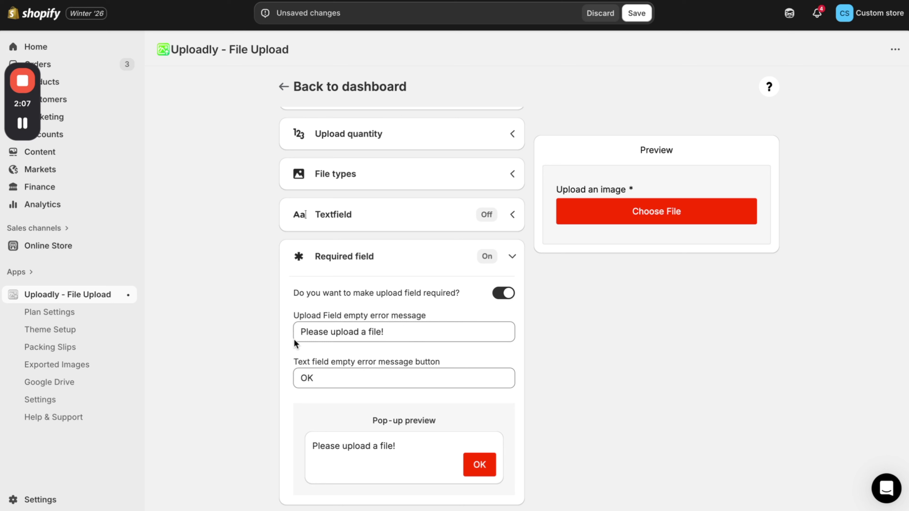
{"action": "left_click", "coordinate": [513, 258]}
{"action": "left_click", "coordinate": [513, 257]}
{"action": "left_click", "coordinate": [513, 256]}
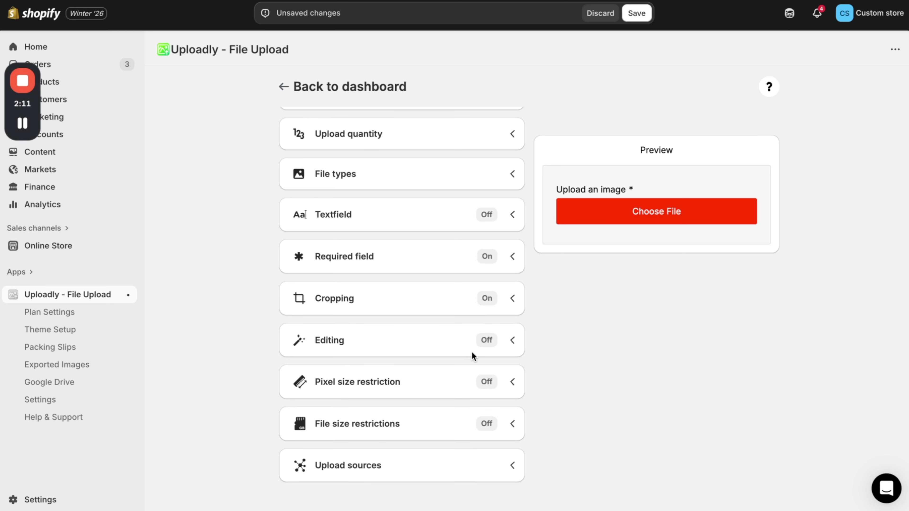
- Open the cropping settings and check the product title on the store page for the magnets' shape before returning
{"action": "left_click", "coordinate": [514, 299]}
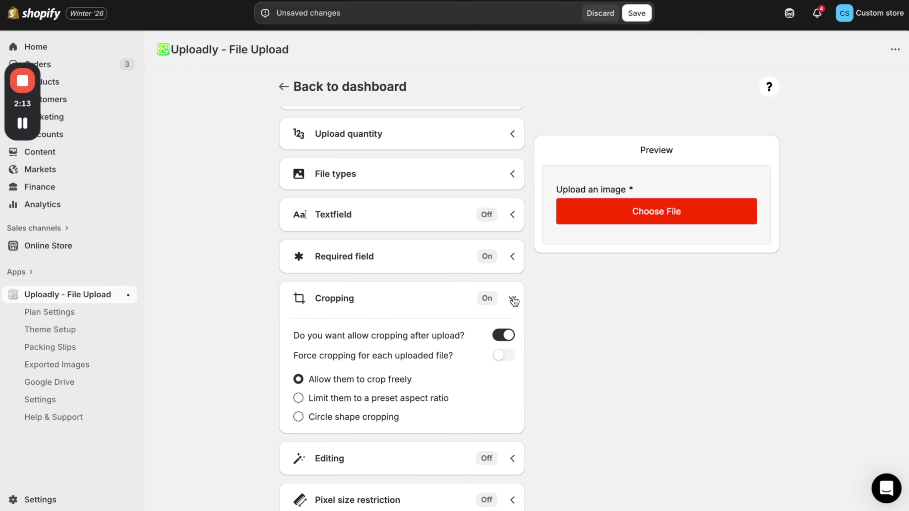
{"action": "left_click", "coordinate": [312, 1]}
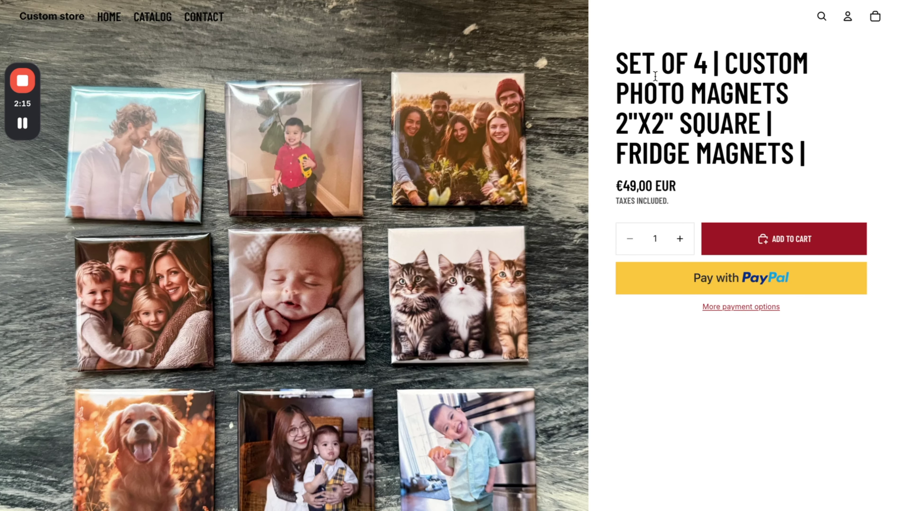
{"action": "double_click", "coordinate": [701, 125]}
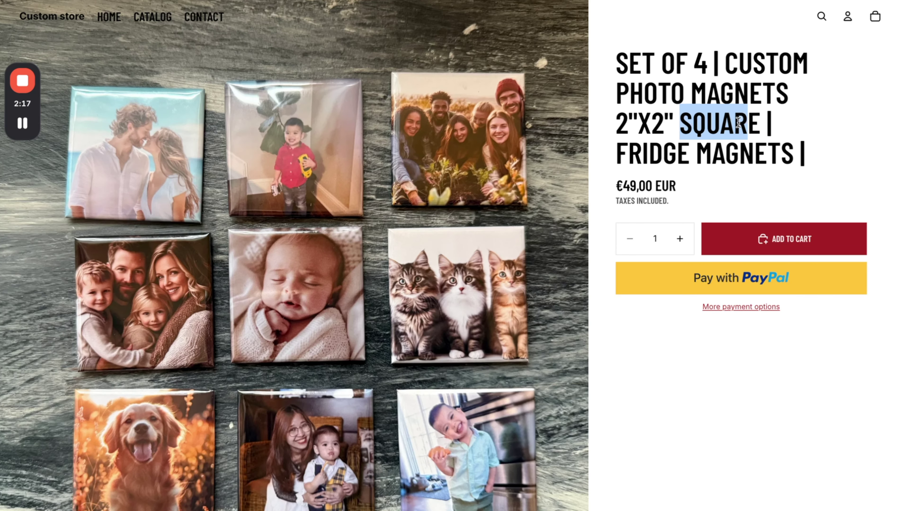
{"action": "left_click", "coordinate": [820, 121]}
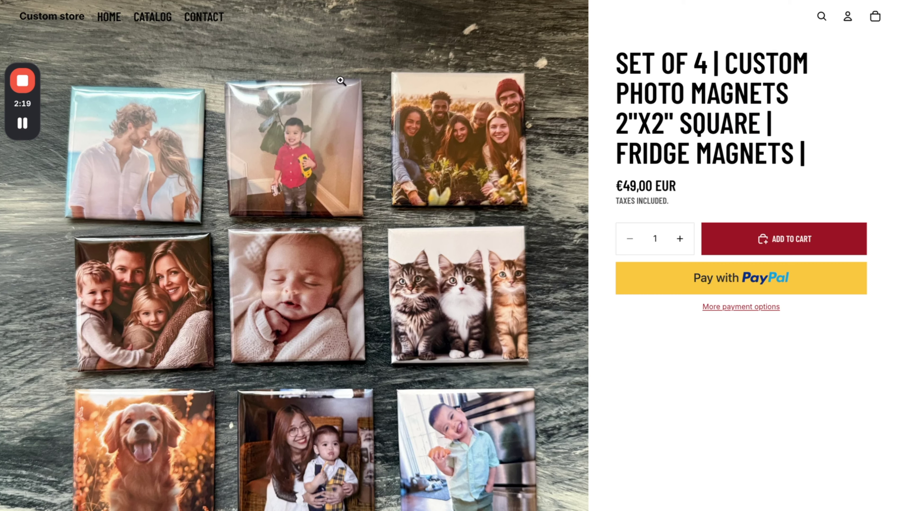
{"action": "left_click", "coordinate": [308, 0]}
- Limit cropping to a preset aspect ratio, removing the 3:2 option and adding 1:1 instead
{"action": "scroll", "coordinate": [458, 366], "scroll_direction": "down", "scroll_amount": 1}
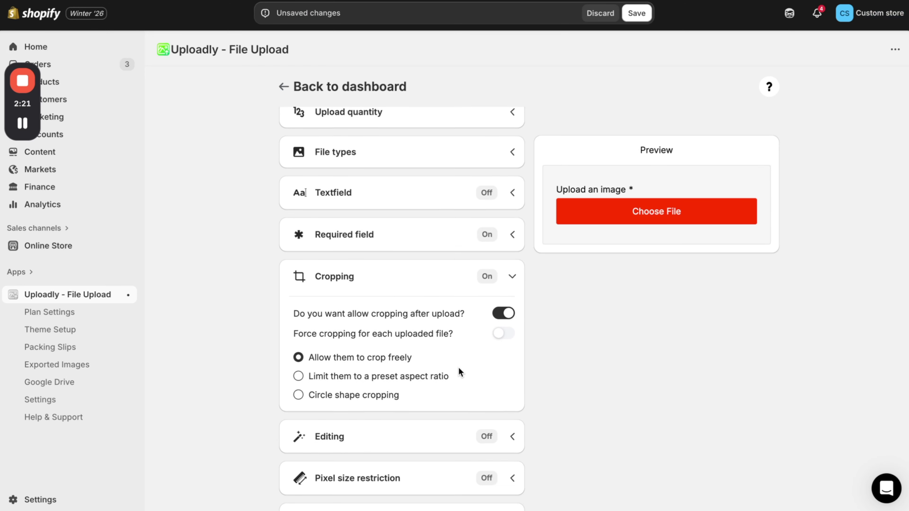
{"action": "left_click", "coordinate": [376, 378]}
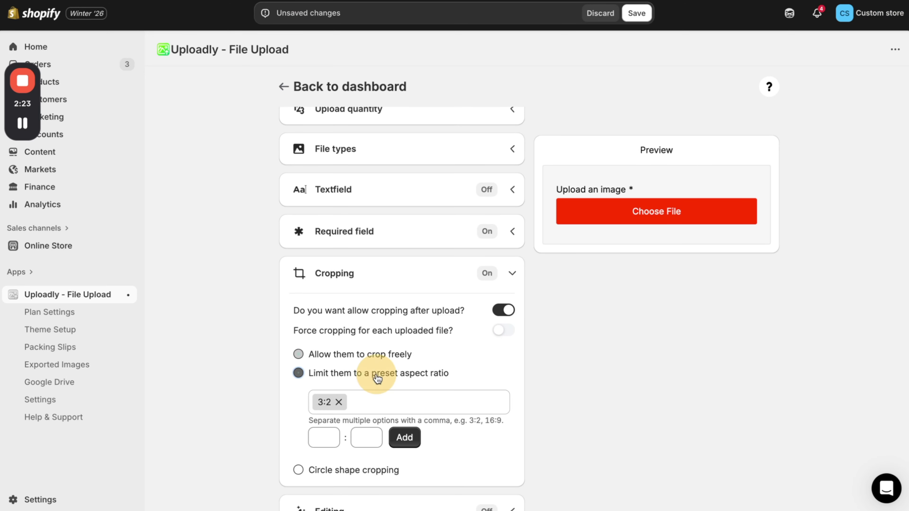
{"action": "left_click", "coordinate": [346, 401]}
{"action": "left_click", "coordinate": [323, 433]}
{"action": "left_click", "coordinate": [372, 430]}
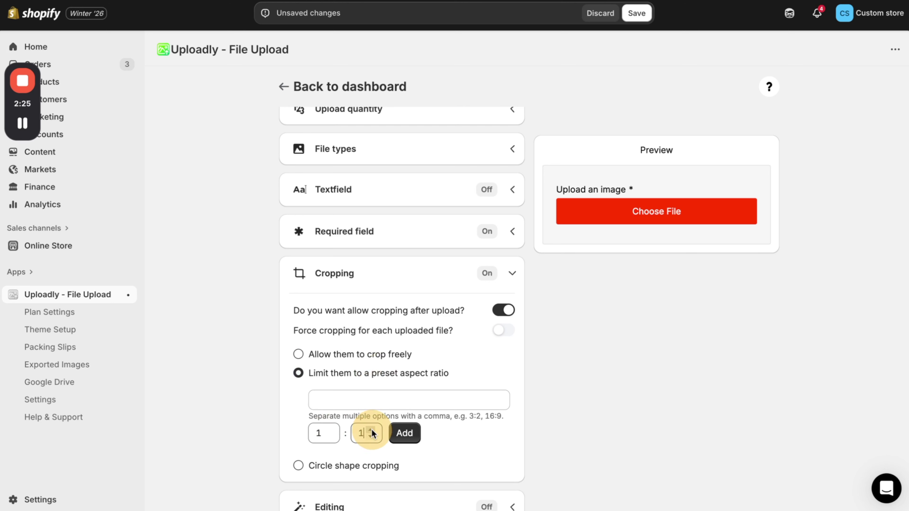
{"action": "left_click", "coordinate": [414, 441]}
- Force cropping for each uploaded file, keeping customers limited to the preset 1:1 aspect ratio
{"action": "left_click", "coordinate": [499, 360]}
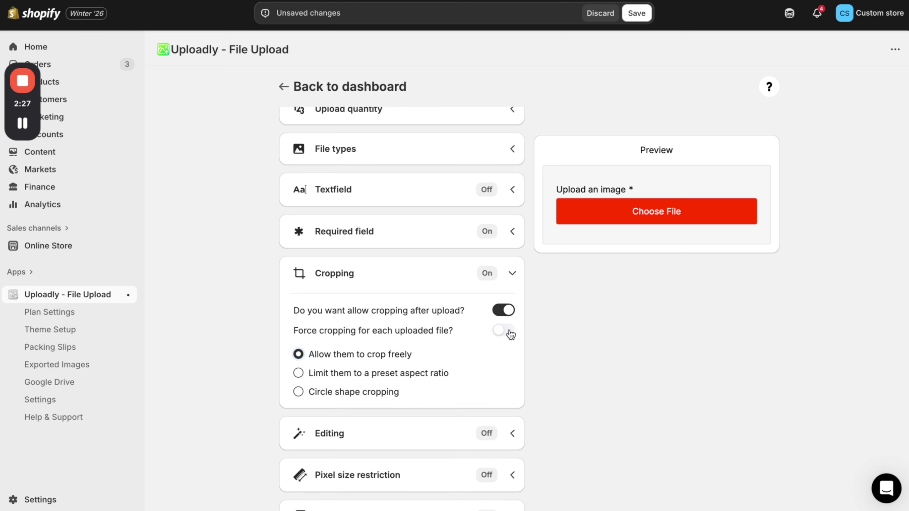
{"action": "left_click", "coordinate": [422, 374]}
{"action": "left_click", "coordinate": [504, 330]}
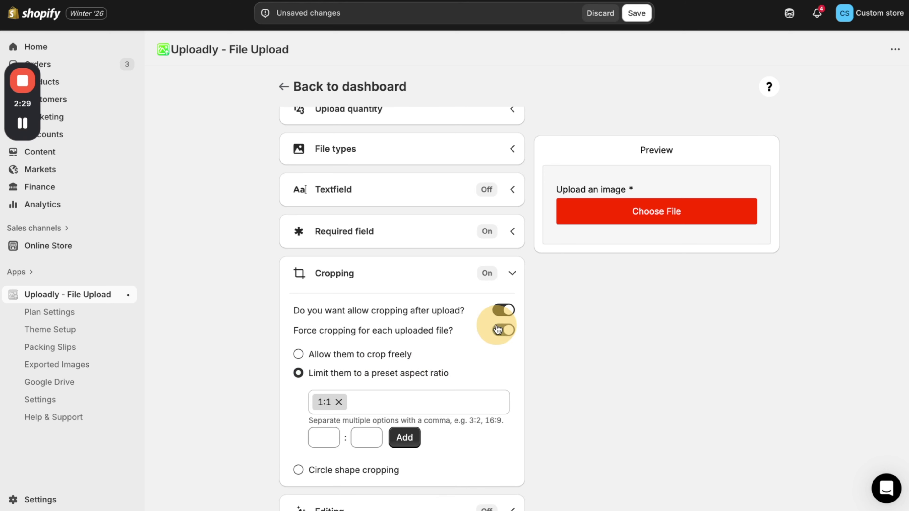
{"action": "scroll", "coordinate": [548, 380], "scroll_direction": "down", "scroll_amount": 3}
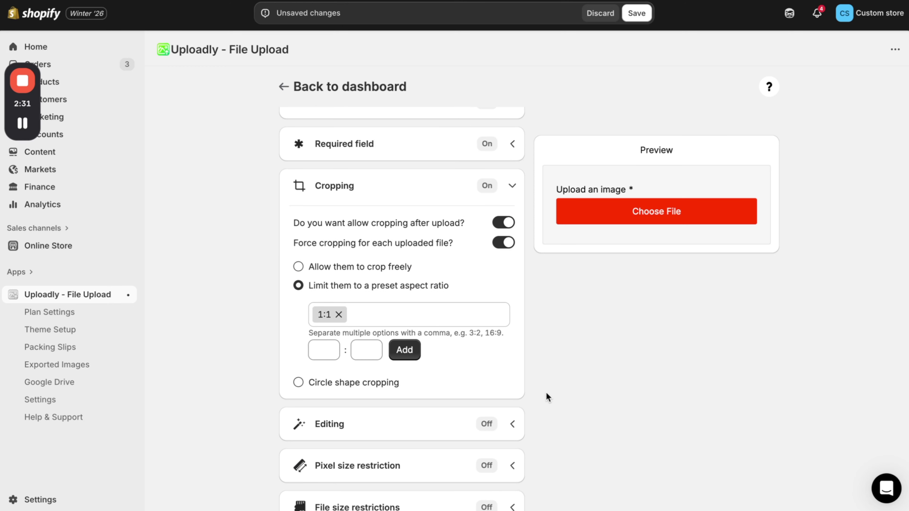
- Review the allowed upload sources, leave them all enabled, and save the upload field
{"action": "scroll", "coordinate": [546, 392], "scroll_direction": "down", "scroll_amount": 3}
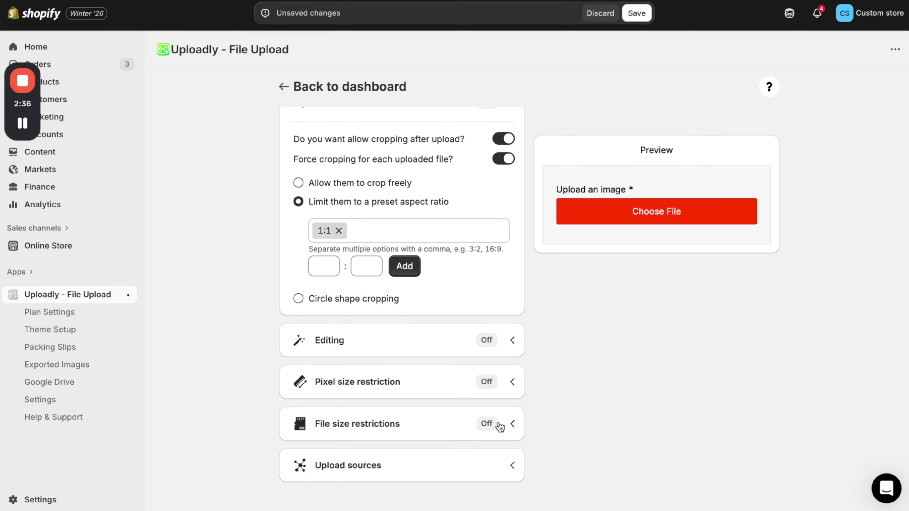
{"action": "left_click", "coordinate": [514, 464]}
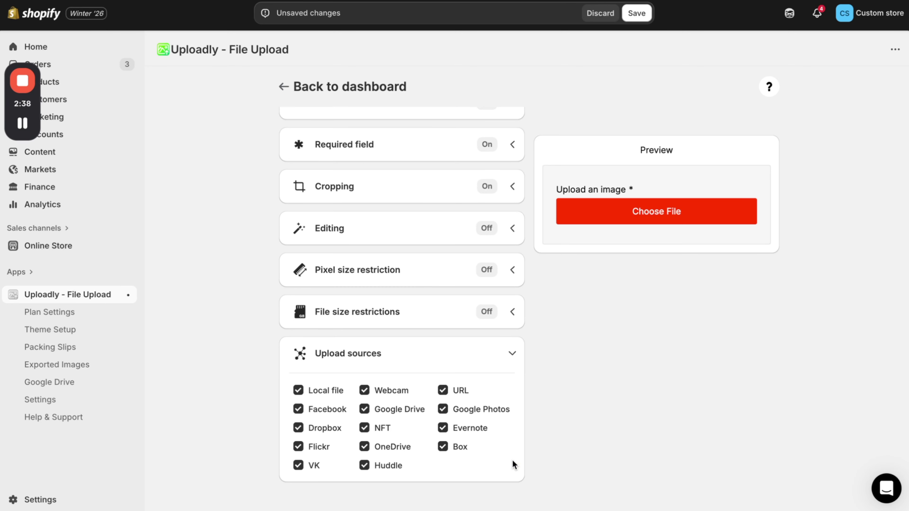
{"action": "left_click", "coordinate": [512, 343]}
{"action": "left_click", "coordinate": [636, 14]}
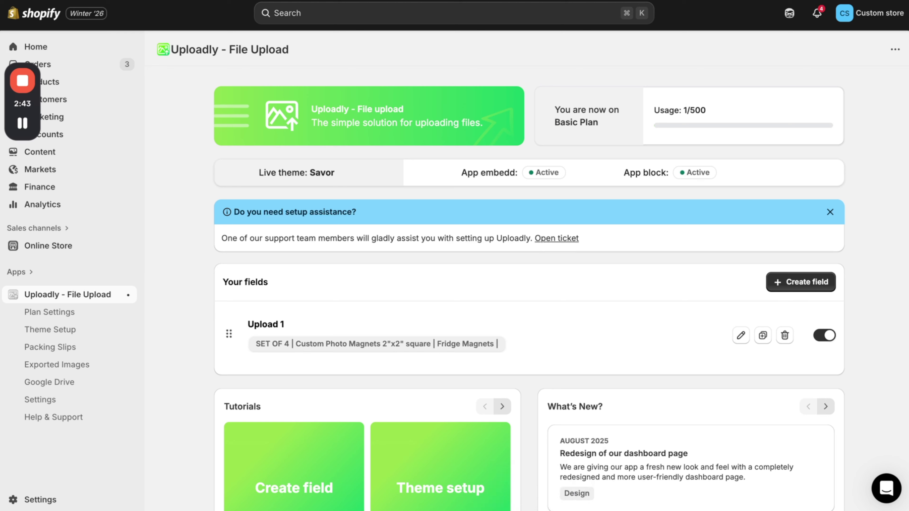
- On the magnets' store page, upload China.jpg, the two Fish.jpg files and Gruppe.jpg from the computer
{"action": "key", "text": "ctrl+Tab"}
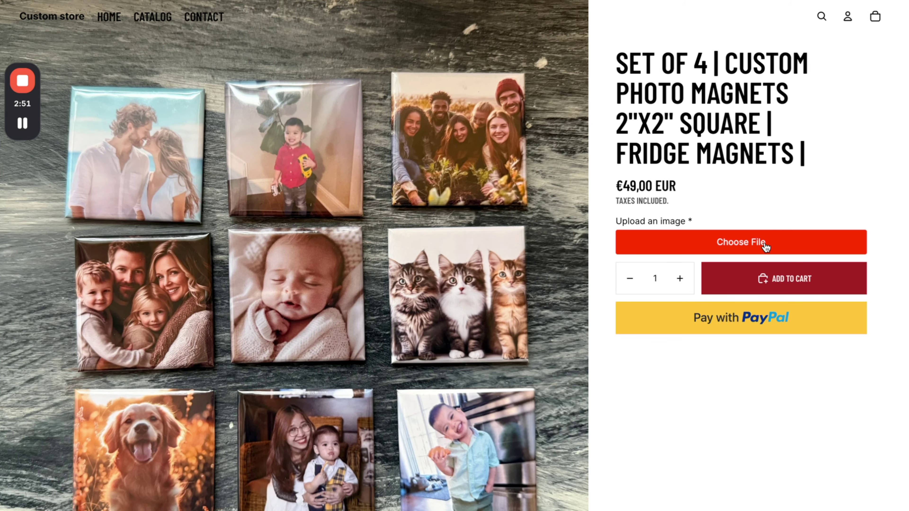
{"action": "left_click", "coordinate": [764, 247]}
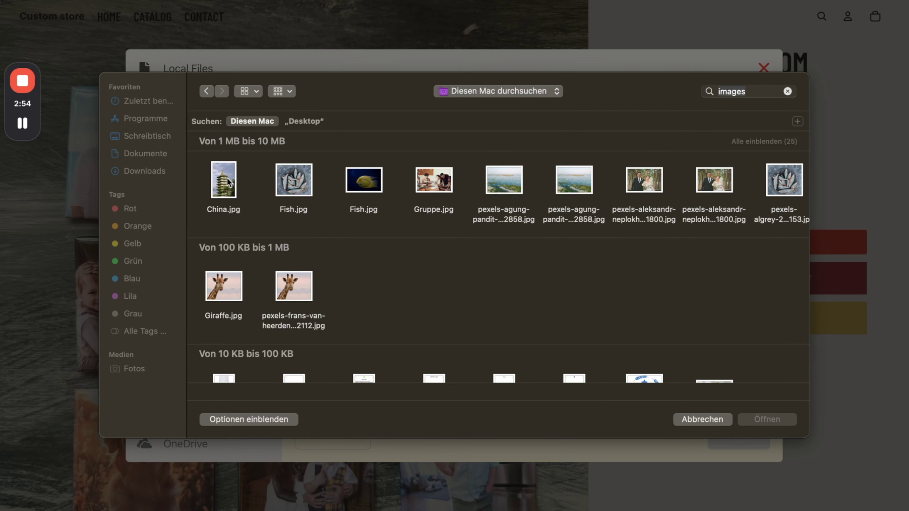
{"action": "left_click", "coordinate": [219, 179]}
{"action": "key", "text": "shift+Right"}
{"action": "key", "text": "shift+Right"}
{"action": "key", "text": "shift+Right"}
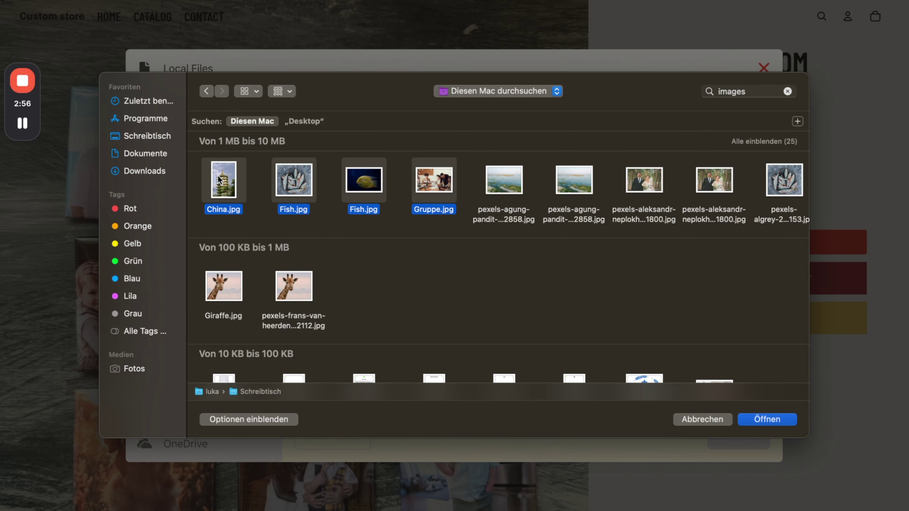
{"action": "left_click", "coordinate": [780, 421]}
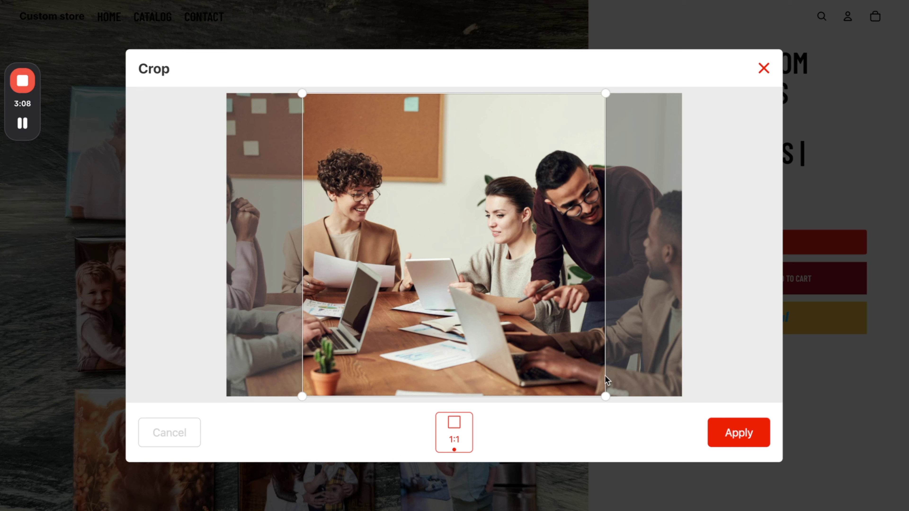
- Crop the office group photo to a smaller square around the two women in the middle and add it
{"action": "left_click_drag", "start_coordinate": [607, 398], "coordinate": [509, 300]}
{"action": "left_click_drag", "start_coordinate": [461, 199], "coordinate": [490, 249]}
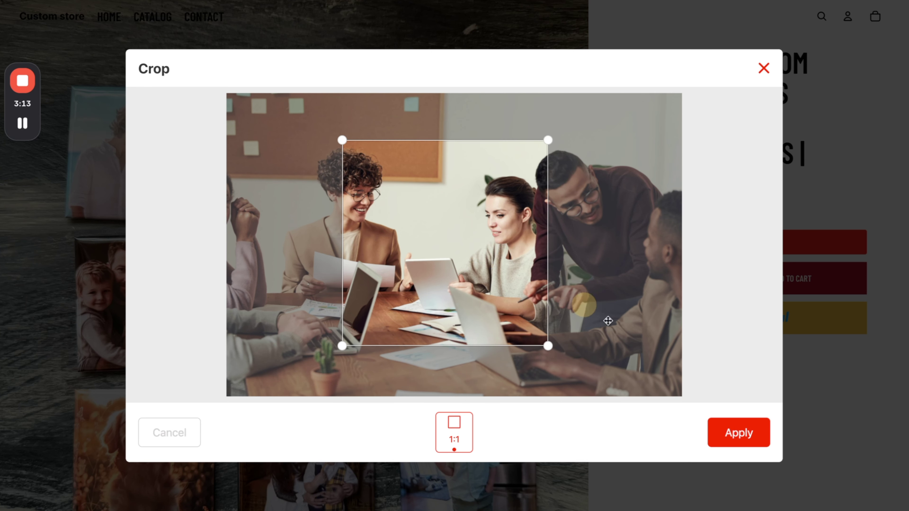
{"action": "left_click", "coordinate": [738, 437]}
{"action": "mouse_move", "coordinate": [20, 126]}
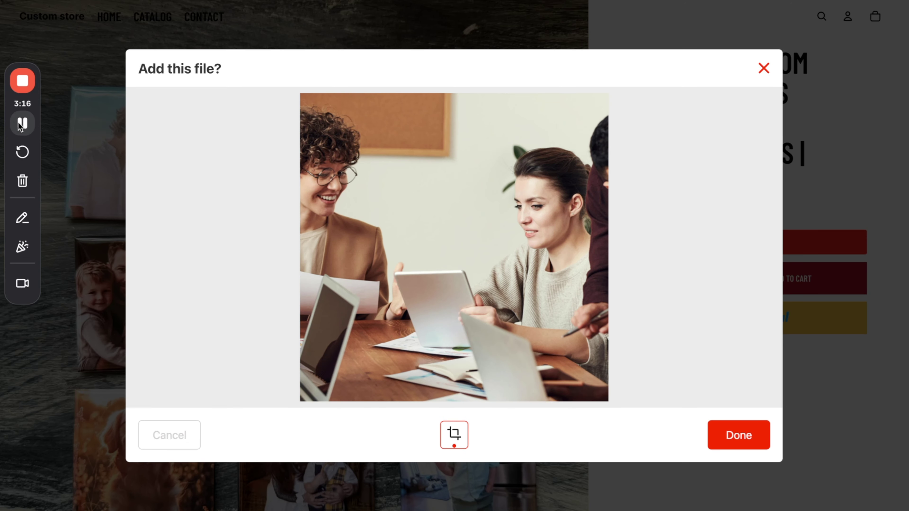
{"action": "left_click", "coordinate": [752, 442]}
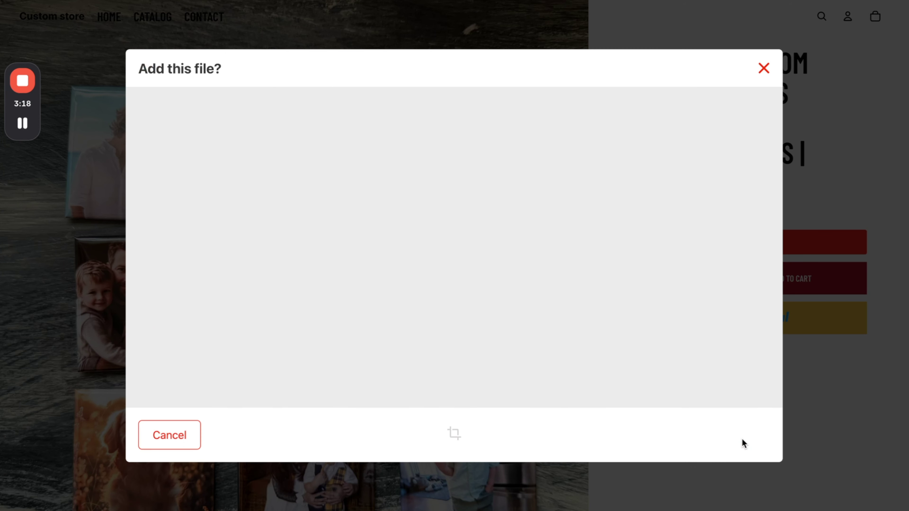
- Move the pagoda photo's square crop up to take in more sky above the spire, and add the image
{"action": "left_click", "coordinate": [454, 433]}
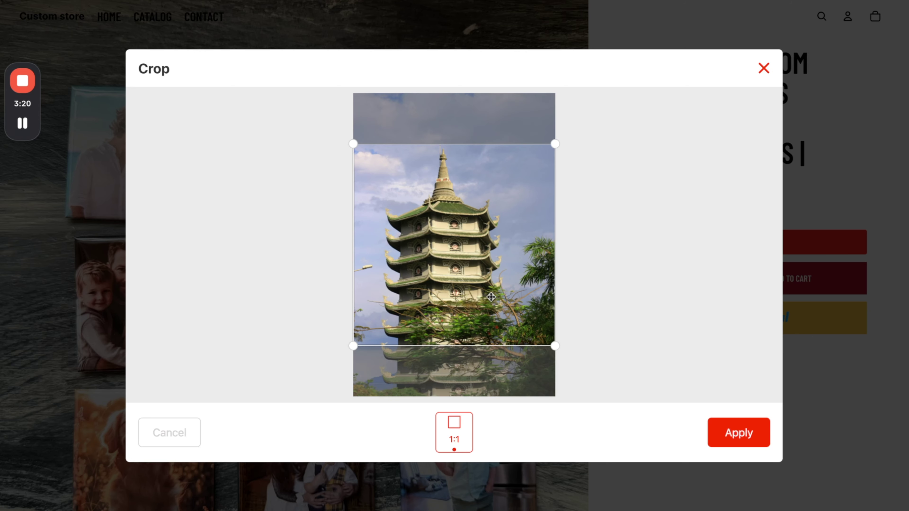
{"action": "left_click_drag", "start_coordinate": [491, 297], "coordinate": [500, 253]}
{"action": "left_click", "coordinate": [737, 443]}
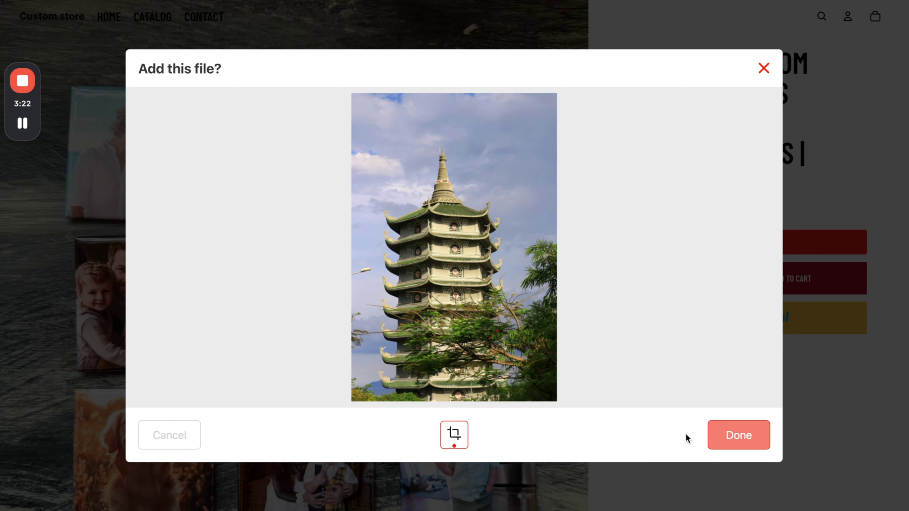
{"action": "left_click", "coordinate": [736, 443]}
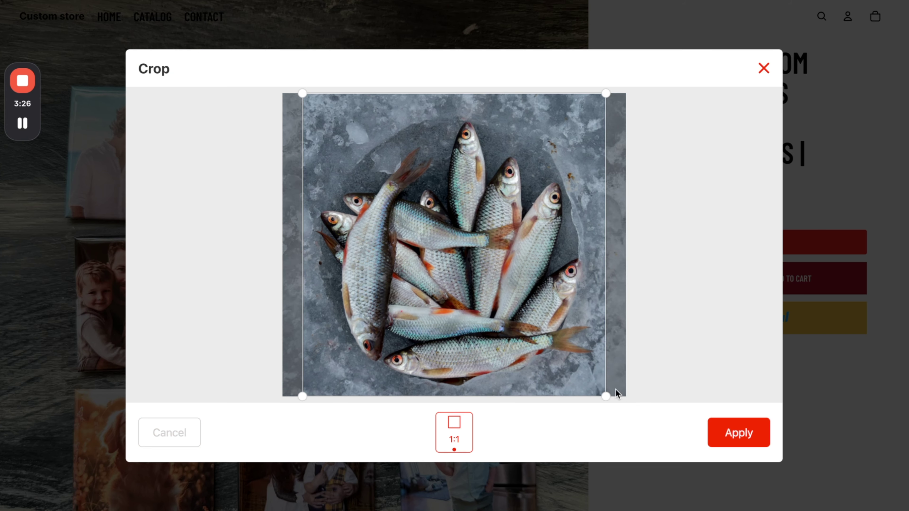
- Crop the photo of the fish pile to a small square over its upper-left fish and add the image
{"action": "left_click_drag", "start_coordinate": [607, 395], "coordinate": [448, 236]}
{"action": "left_click_drag", "start_coordinate": [400, 165], "coordinate": [454, 188]}
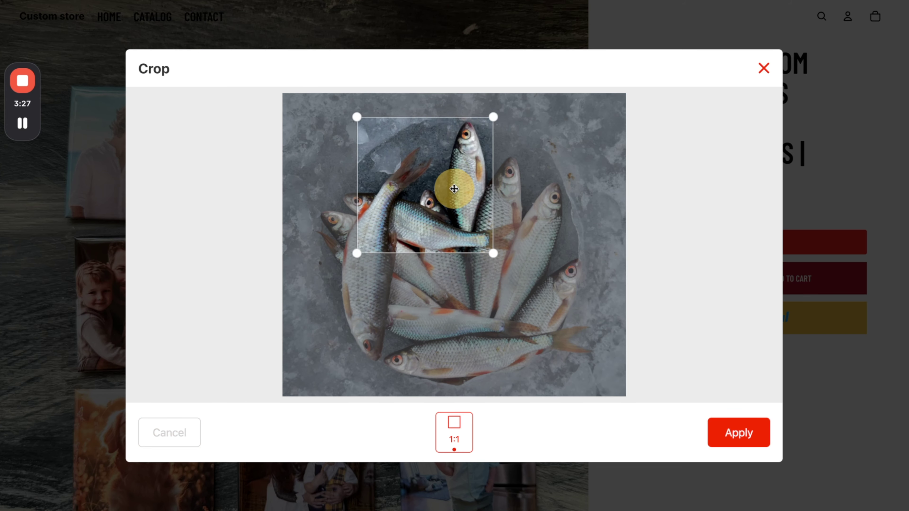
{"action": "left_click", "coordinate": [731, 432]}
{"action": "left_click", "coordinate": [732, 437]}
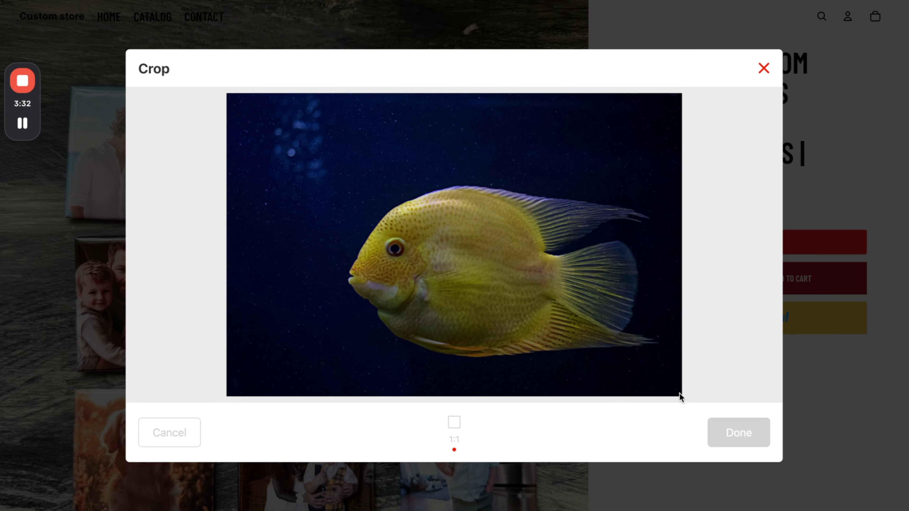
- Crop the yellow fish photo to a square around its head and finish adding the files
{"action": "left_click_drag", "start_coordinate": [598, 386], "coordinate": [458, 247]}
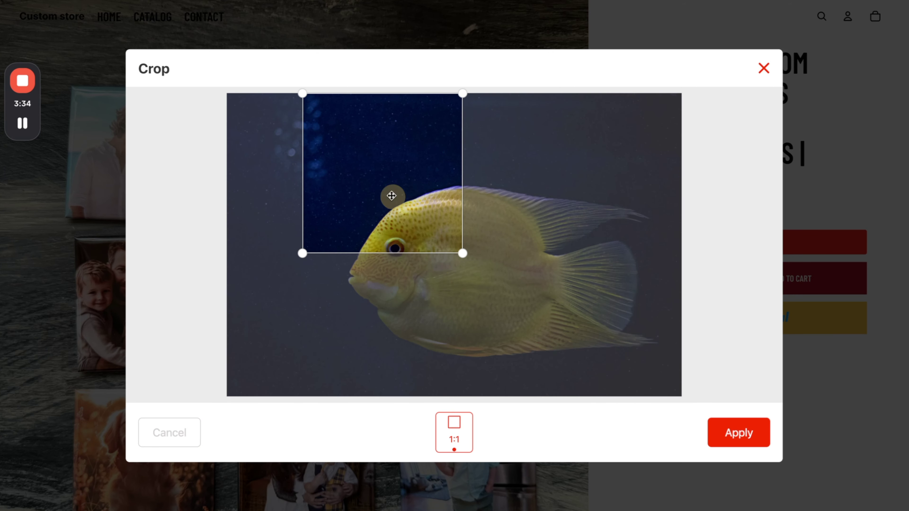
{"action": "left_click_drag", "start_coordinate": [408, 215], "coordinate": [418, 298]}
{"action": "left_click", "coordinate": [732, 433]}
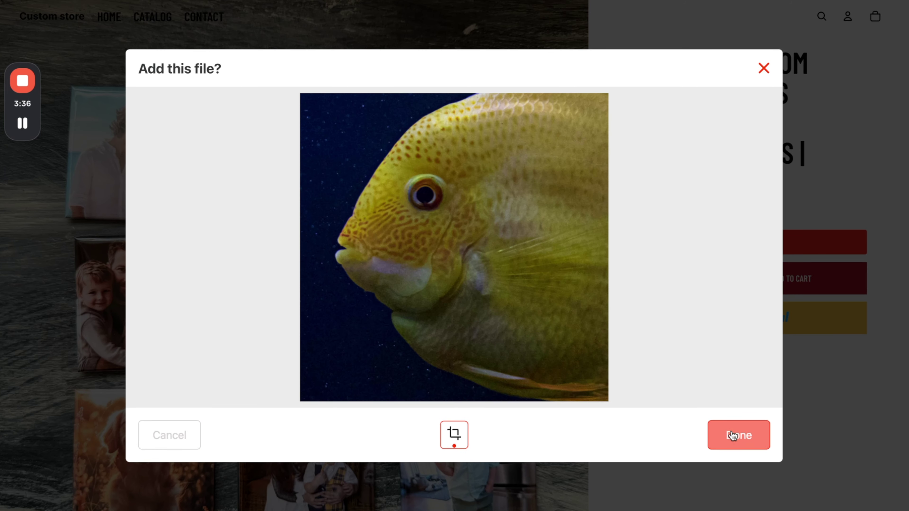
{"action": "left_click", "coordinate": [739, 435]}
{"action": "left_click", "coordinate": [740, 436]}
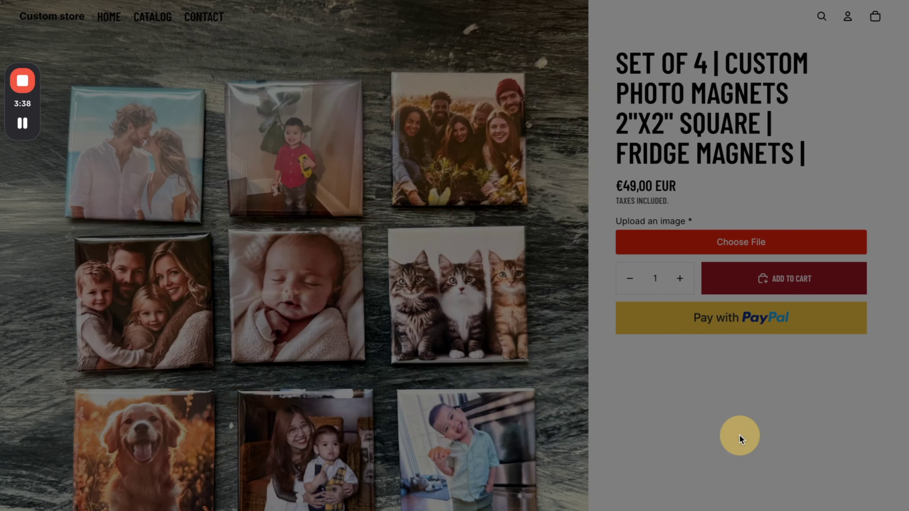
- Review the uploaded files, add the photo magnets to the cart, and proceed from the cart to checkout
{"action": "scroll", "coordinate": [715, 326], "scroll_direction": "down", "scroll_amount": 2}
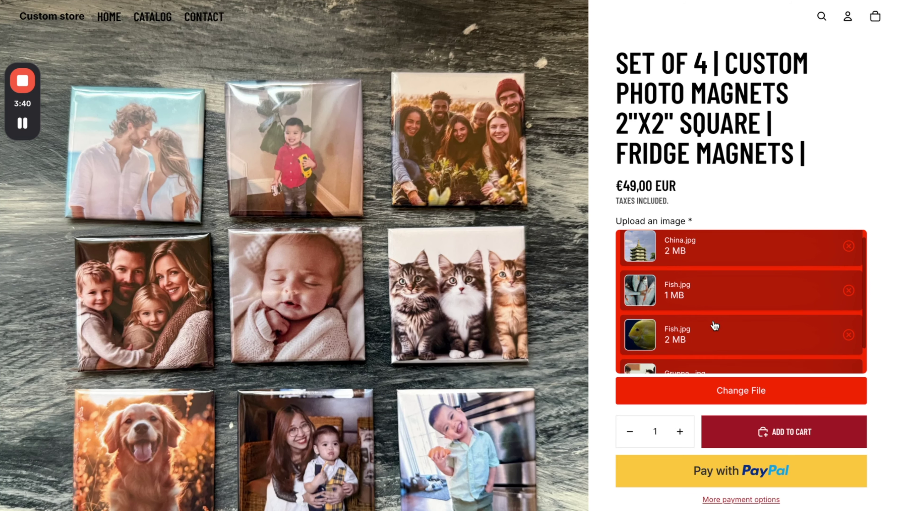
{"action": "scroll", "coordinate": [715, 325], "scroll_direction": "up", "scroll_amount": 2}
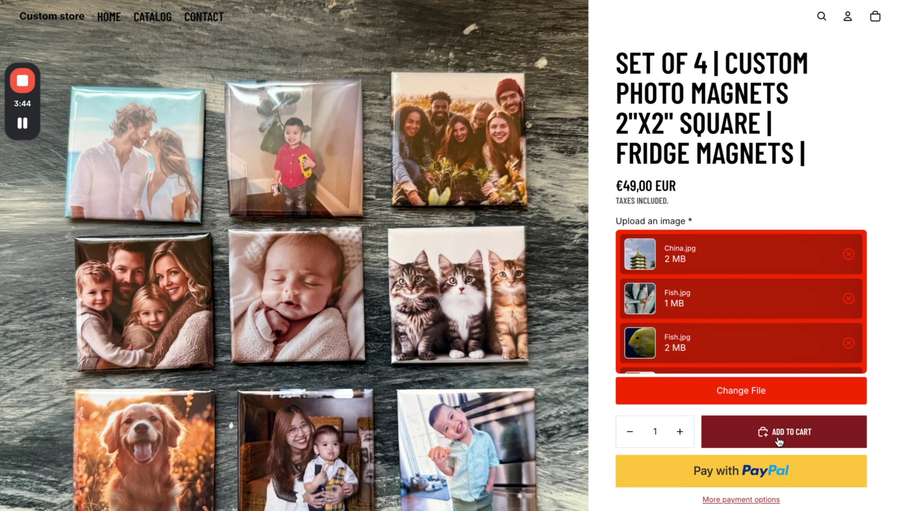
{"action": "left_click", "coordinate": [782, 438]}
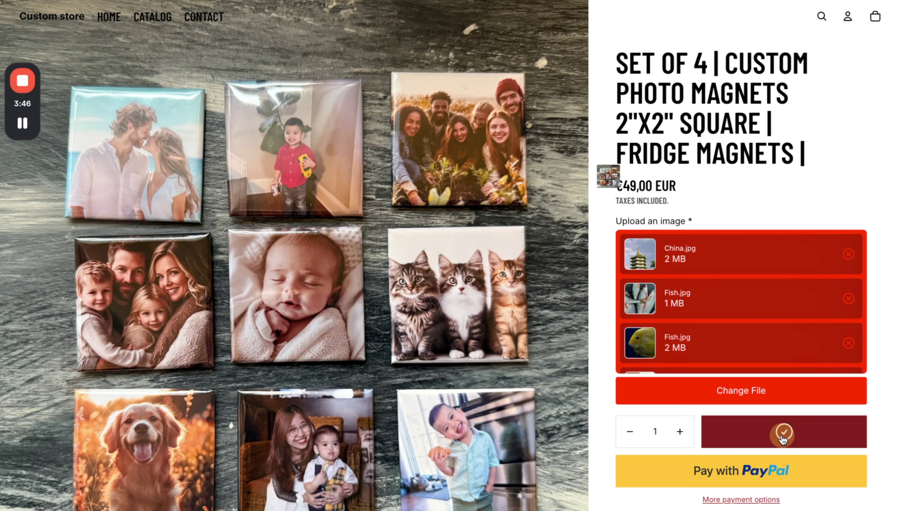
{"action": "left_click", "coordinate": [874, 19]}
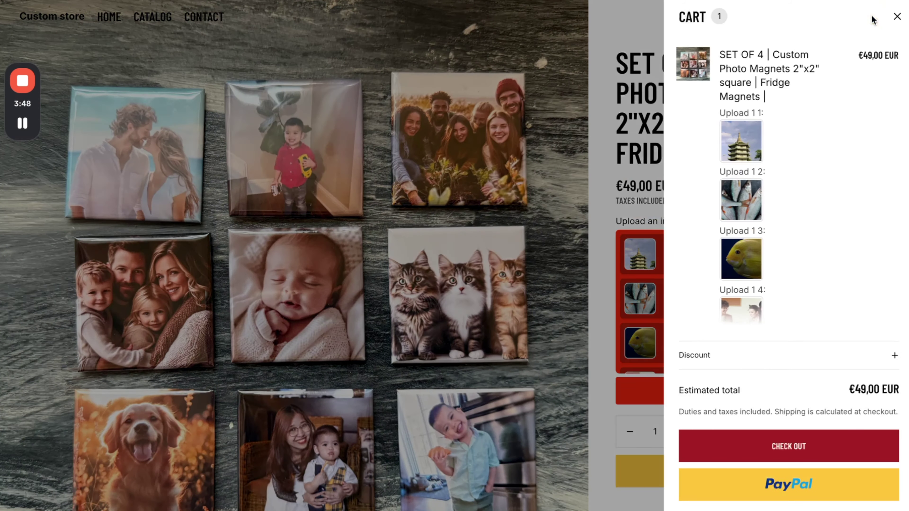
{"action": "left_click", "coordinate": [789, 448]}
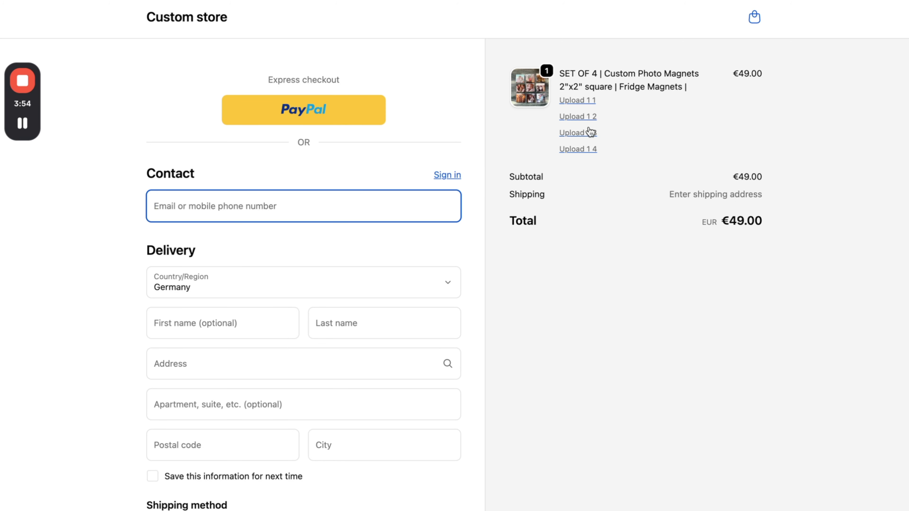
- View the first uploaded image through its link in the checkout order summary and return to the checkout page
{"action": "left_click", "coordinate": [584, 103]}
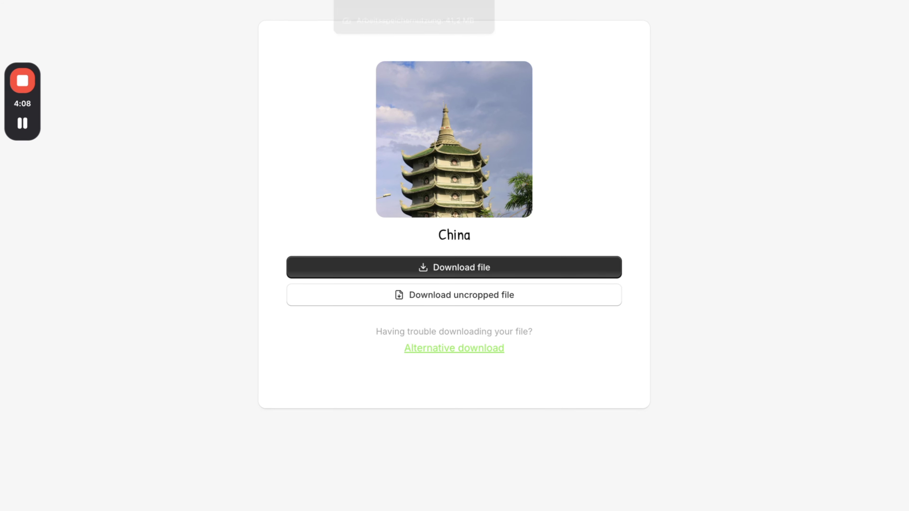
{"action": "left_click", "coordinate": [388, 1]}
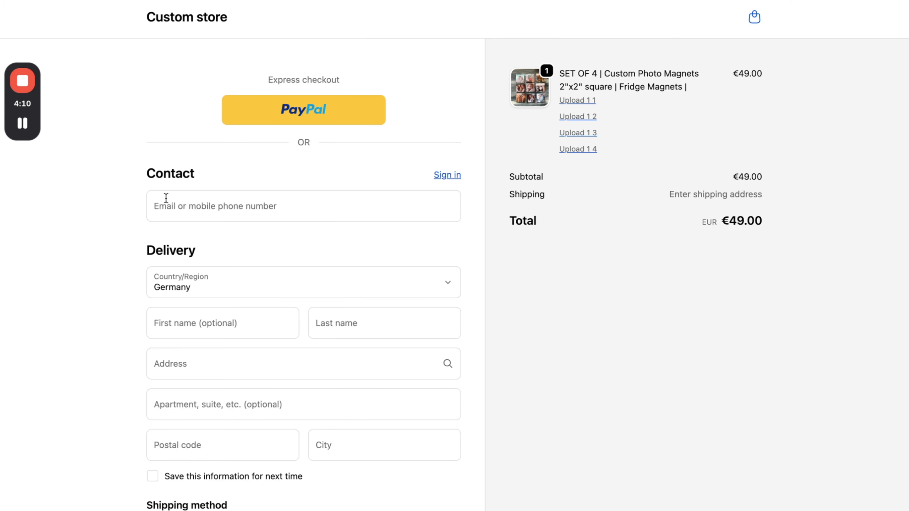
{"action": "left_click", "coordinate": [22, 123]}
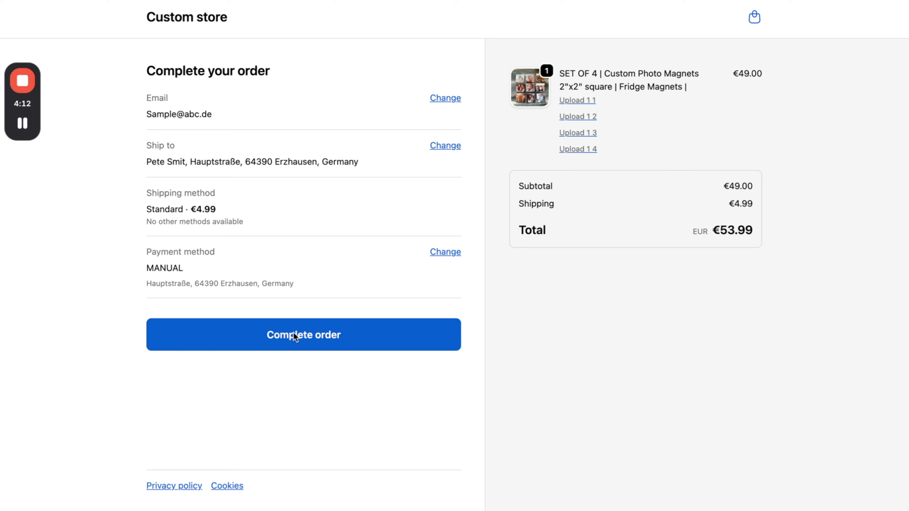